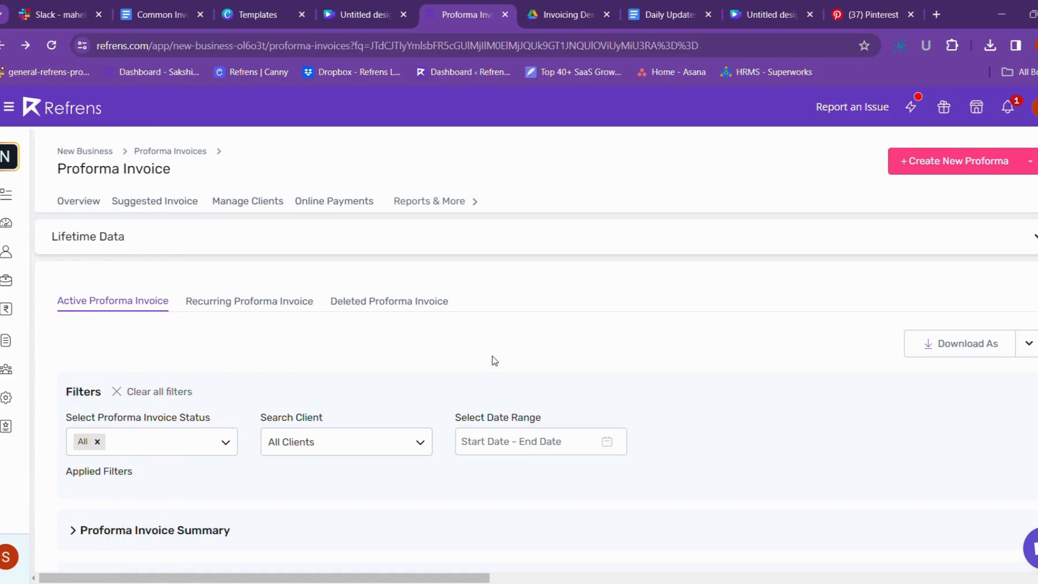
Step: Start a new proforma invoice and add the subtitle "Refrens Internet Private Limited" under its title
click(959, 167)
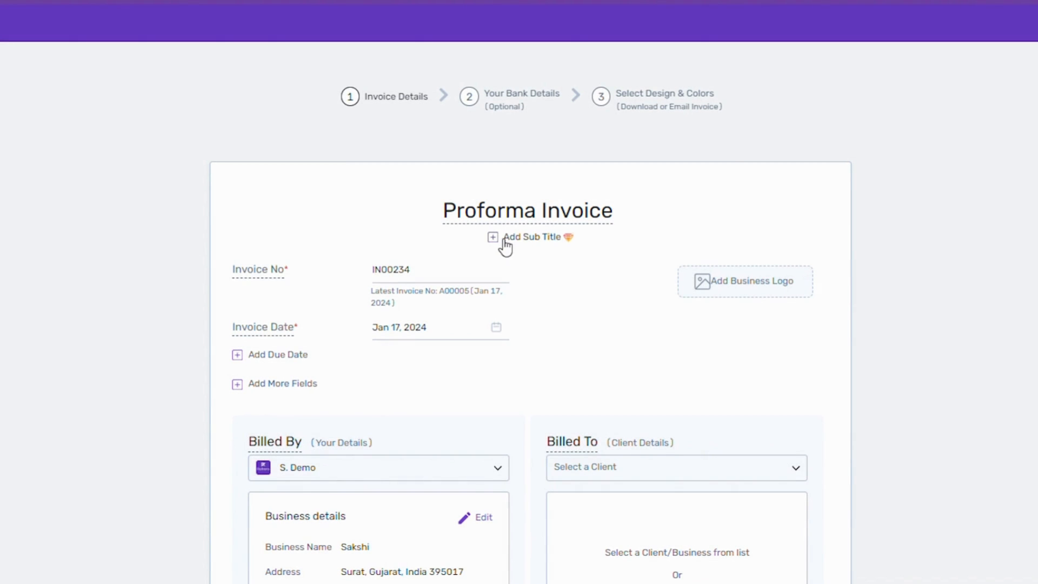
click(505, 238)
text(Refrens Internet Private Limited)
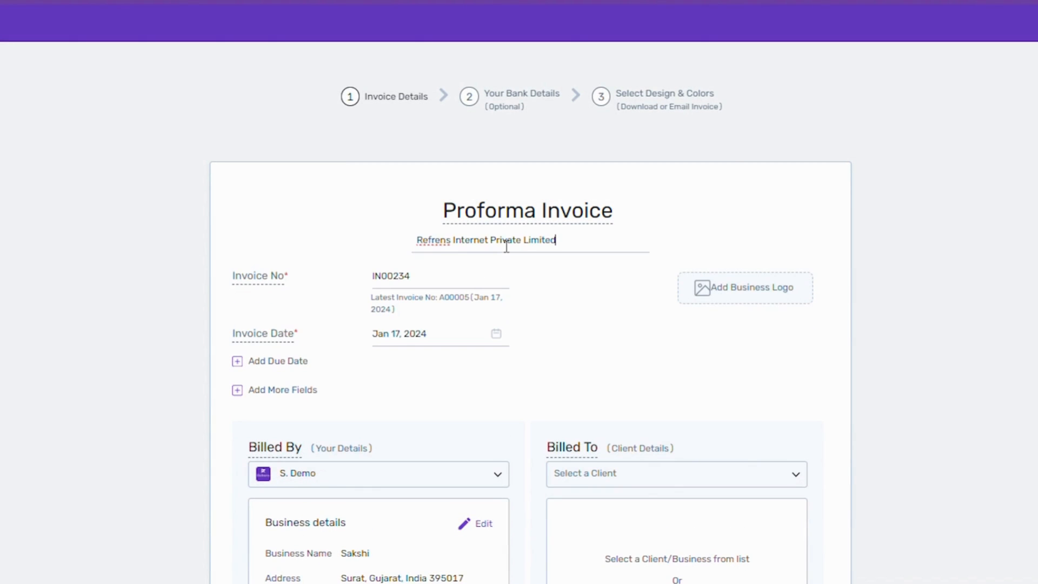
key(Return)
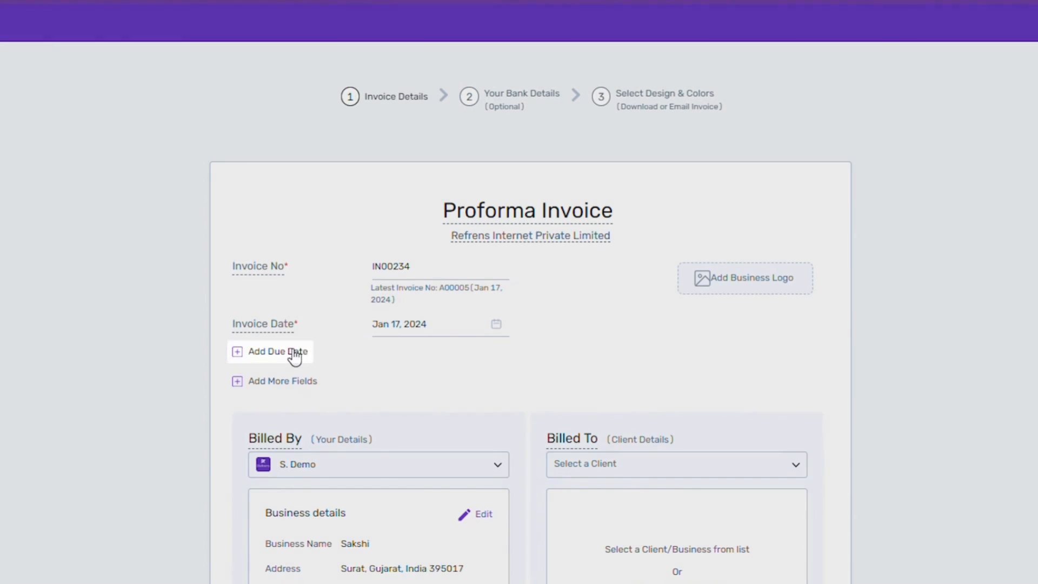
Step: Add a due date of Jan 31, 2024 and a custom field named Client ID containing the client's number
click(292, 353)
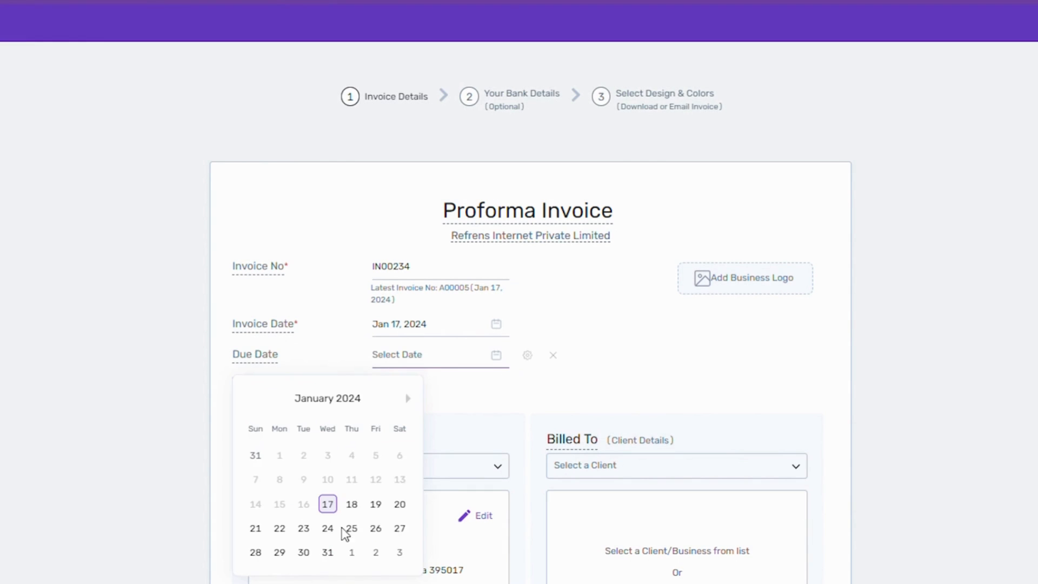
click(328, 552)
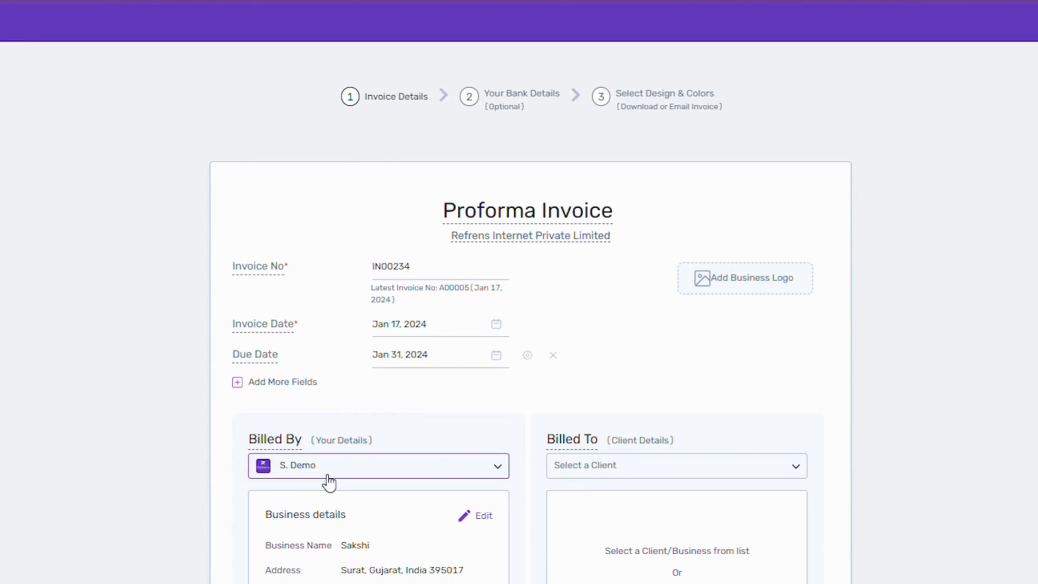
click(298, 384)
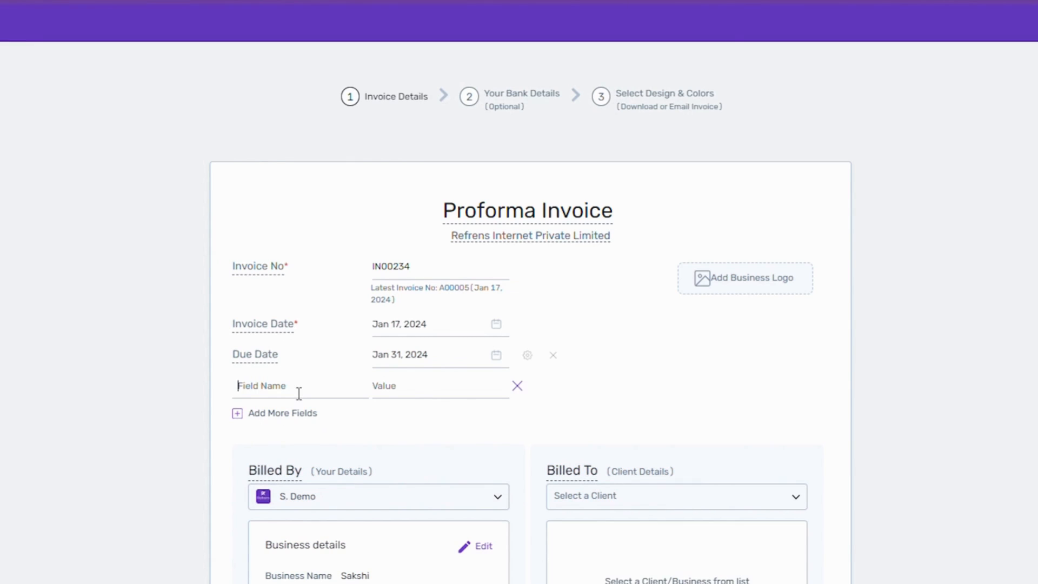
text(Client ID)
click(388, 393)
text(015845)
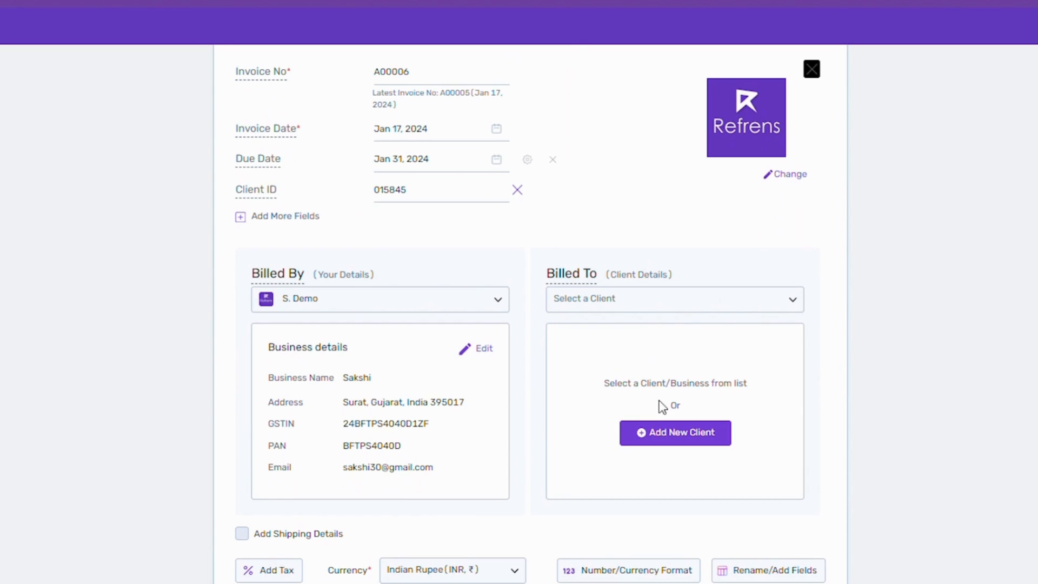
Step: Select Refrens from the existing clients as the Billed To client
click(691, 311)
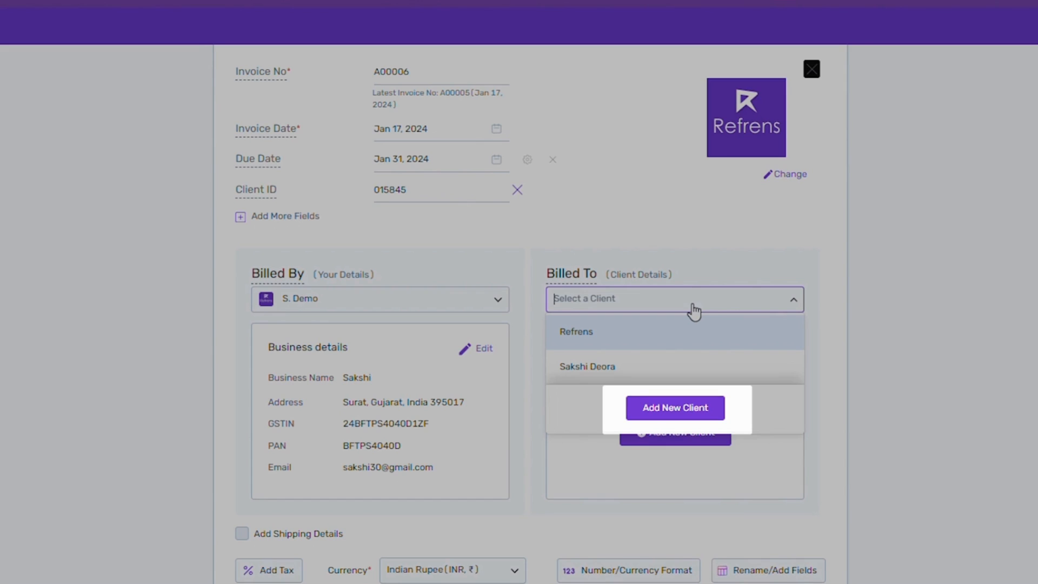
click(687, 332)
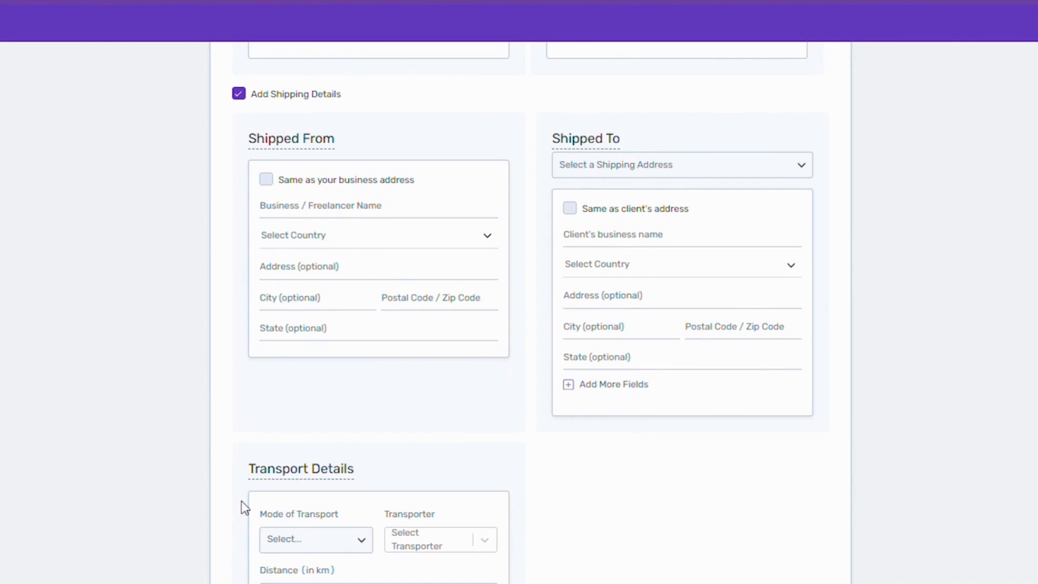
Step: Configure the invoice tax as GST (India) with CGST & SGST as the GST type and save it
scroll(241, 501, down, 4)
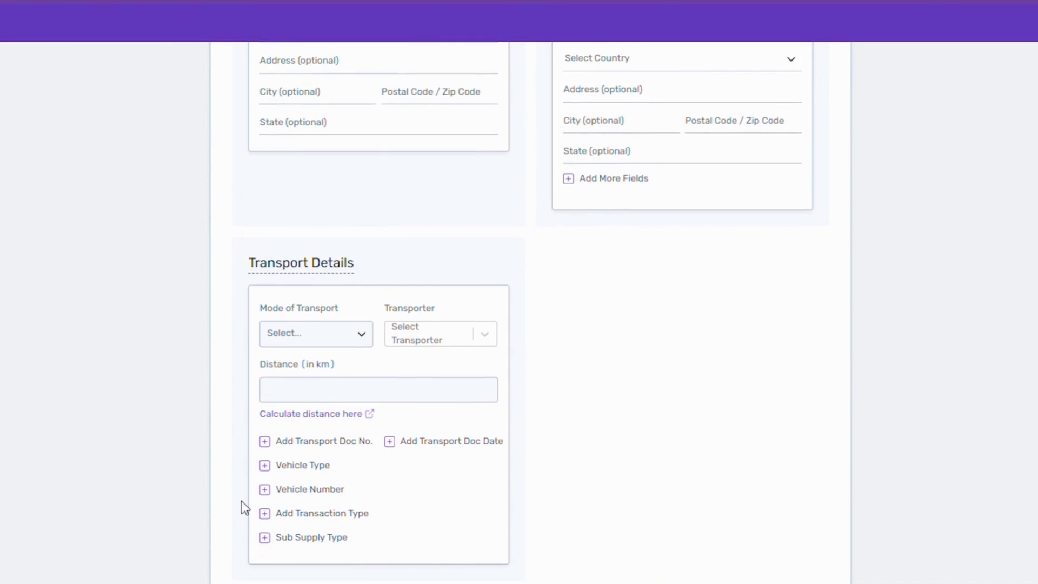
scroll(241, 501, down, 2)
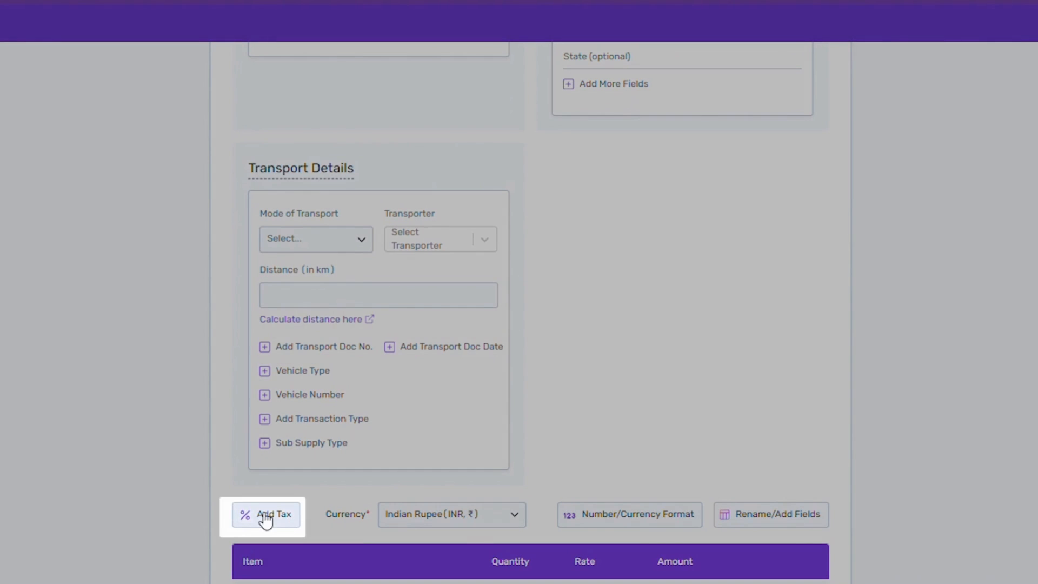
click(260, 513)
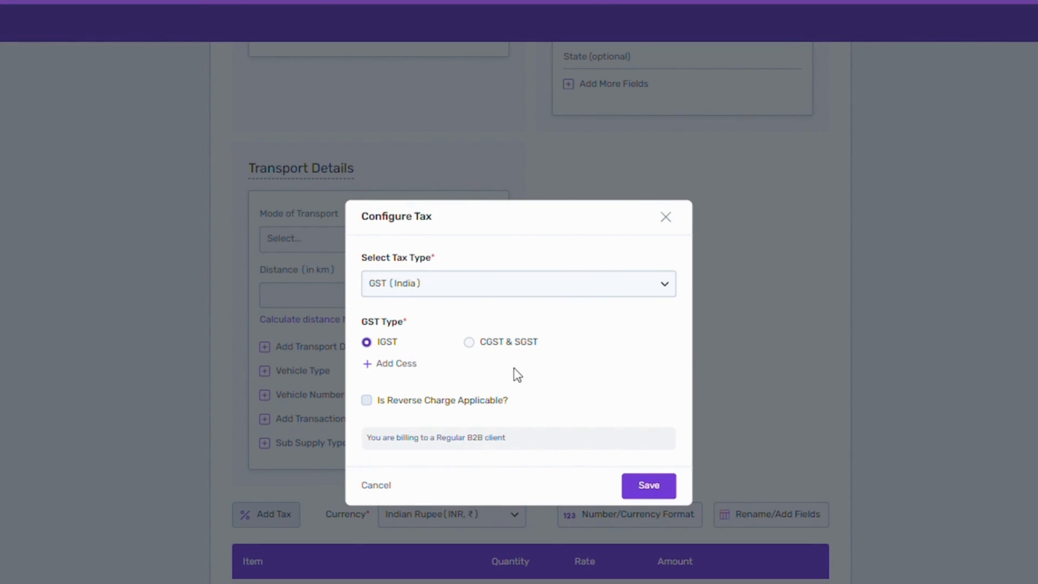
click(469, 343)
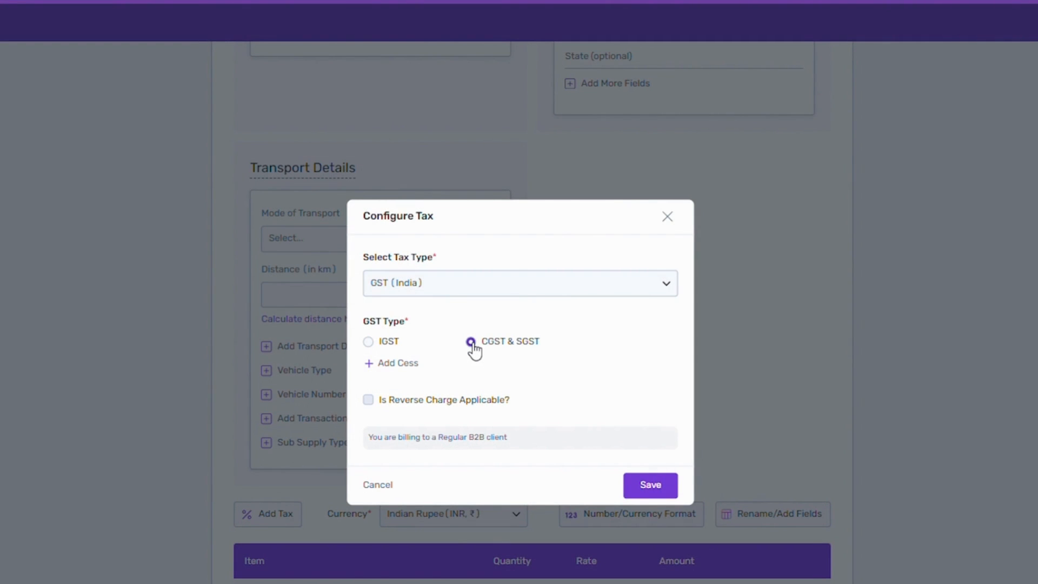
click(645, 490)
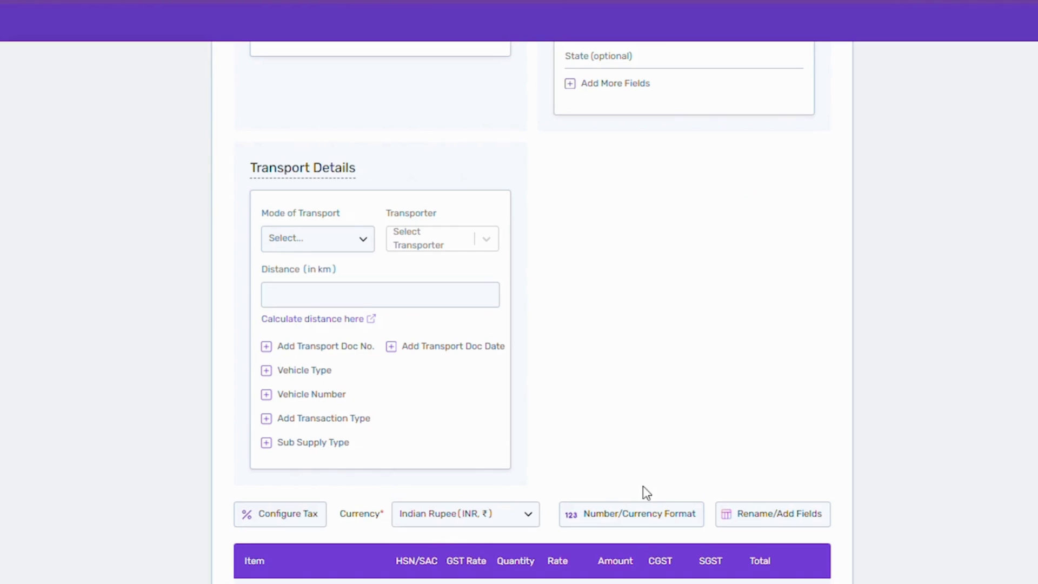
click(514, 523)
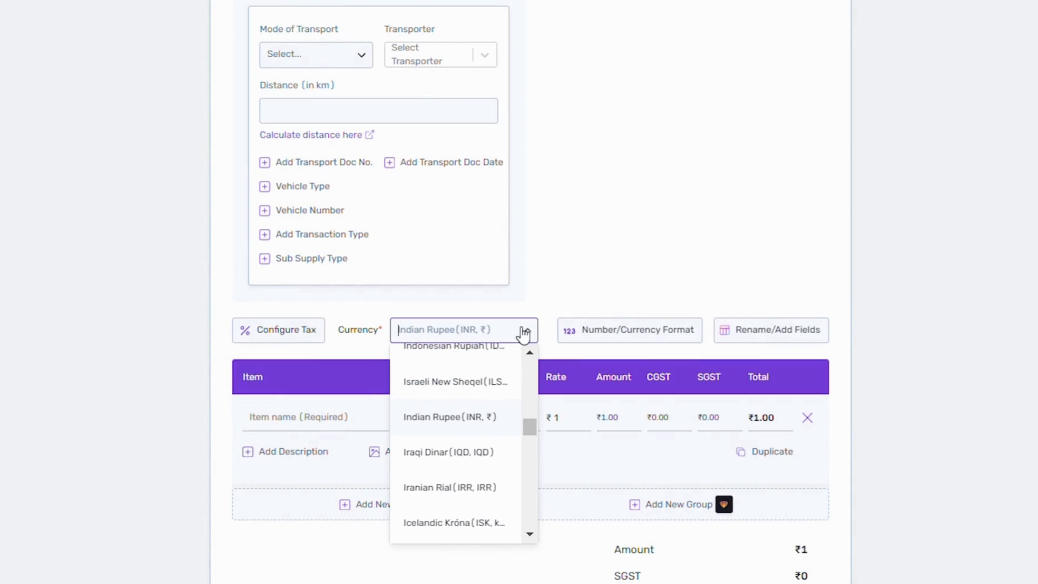
click(525, 331)
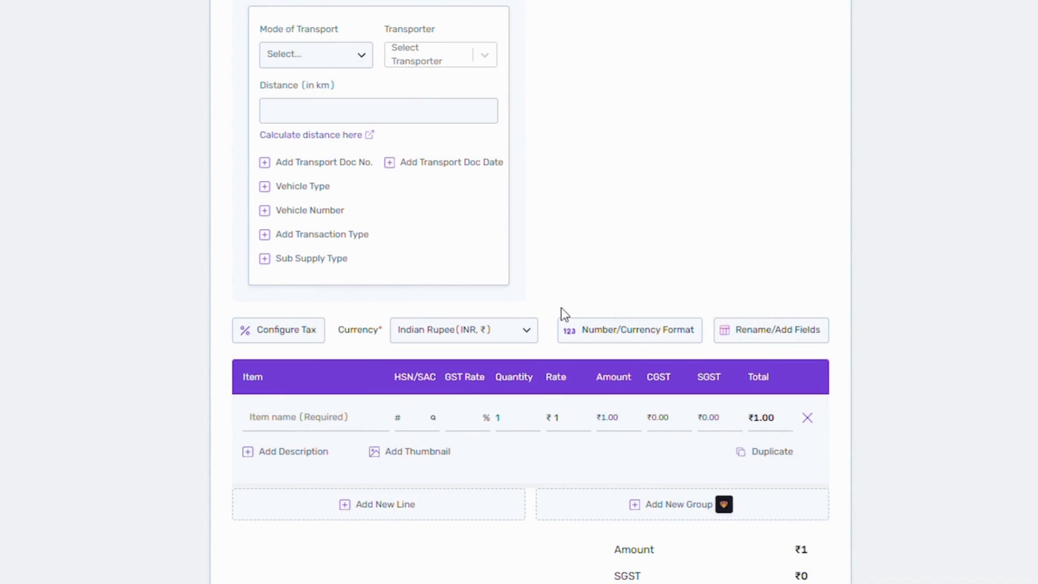
click(594, 332)
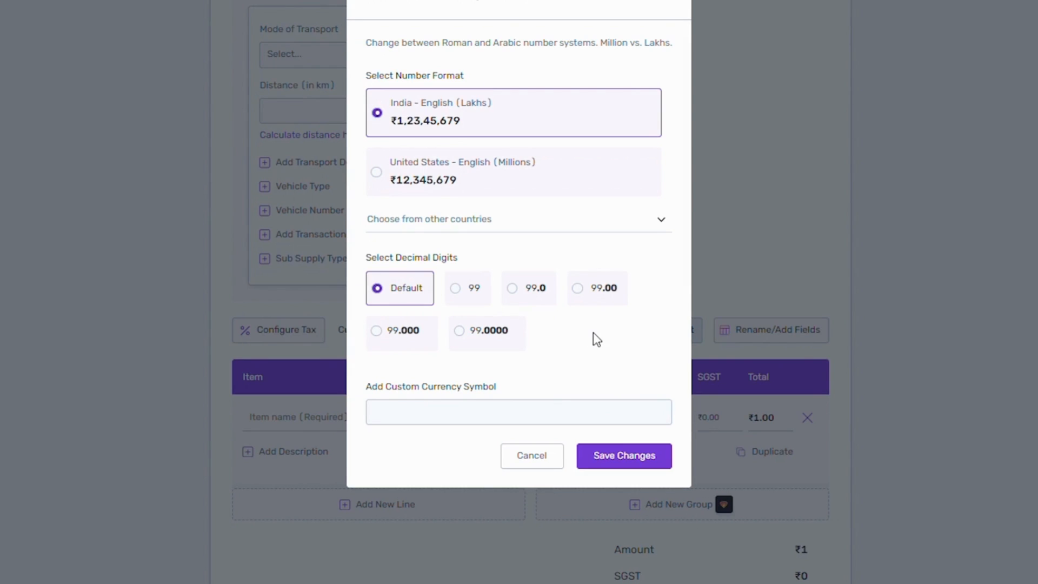
click(532, 460)
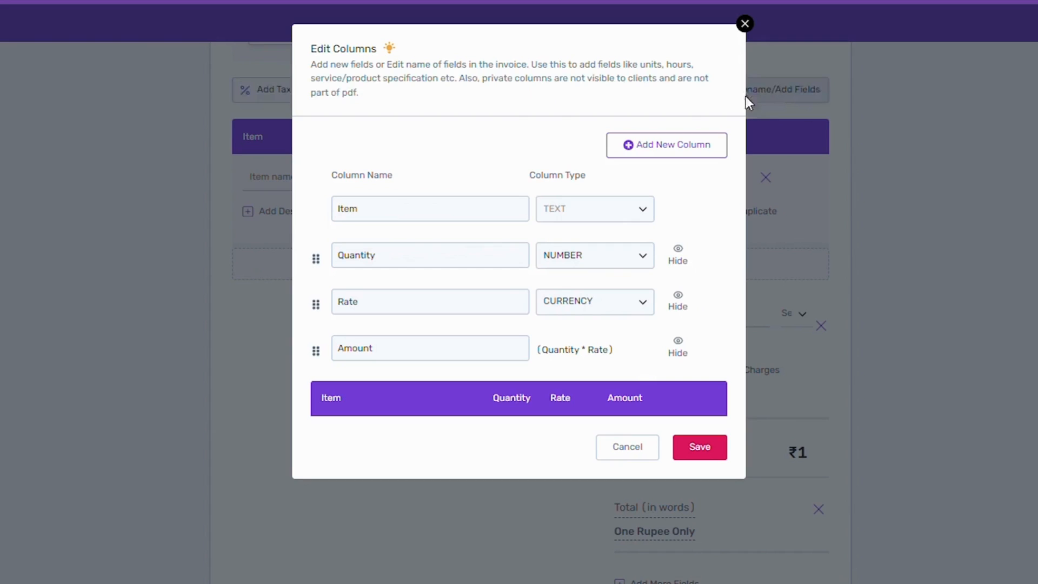
Step: Rename the Item, Quantity and Rate columns to Services, Total Words and Rate Per Word
double_click(341, 209)
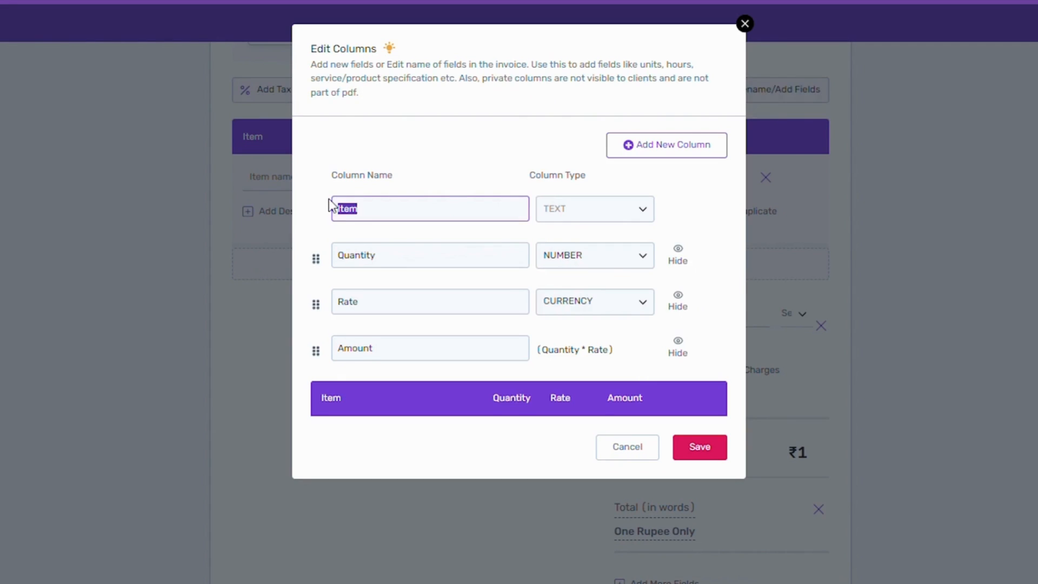
text(Services)
double_click(399, 262)
text(Tit)
key(BackSpace)
key(BackSpace)
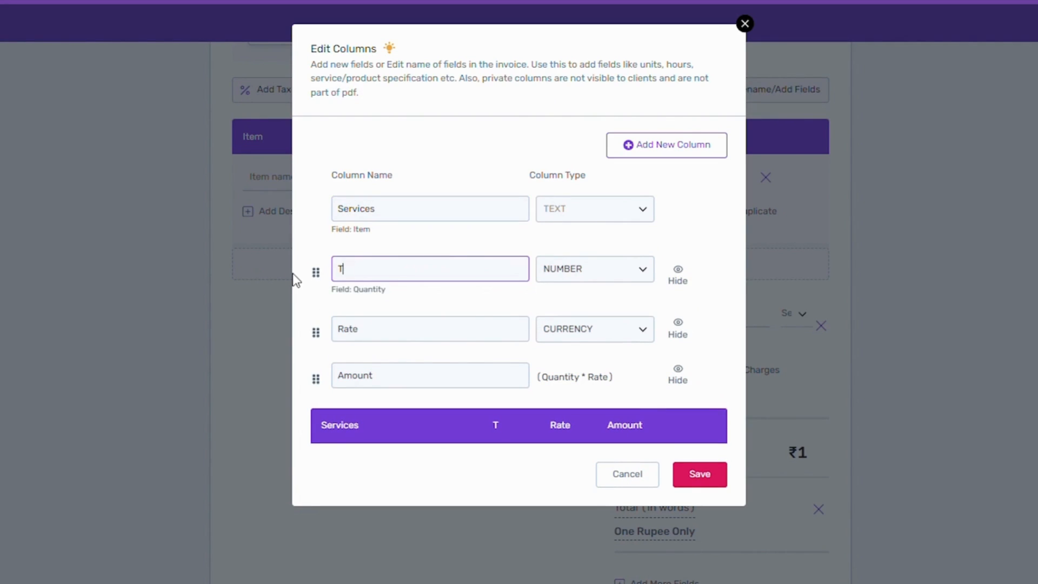
text(ita)
key(BackSpace)
key(BackSpace)
key(BackSpace)
text(otal Words)
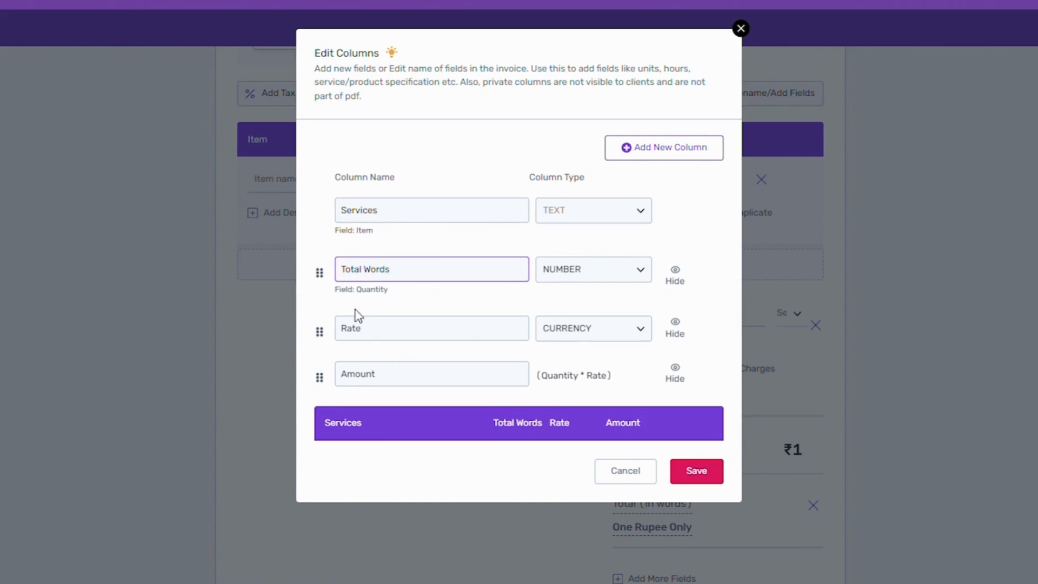
click(369, 331)
text(Per Word)
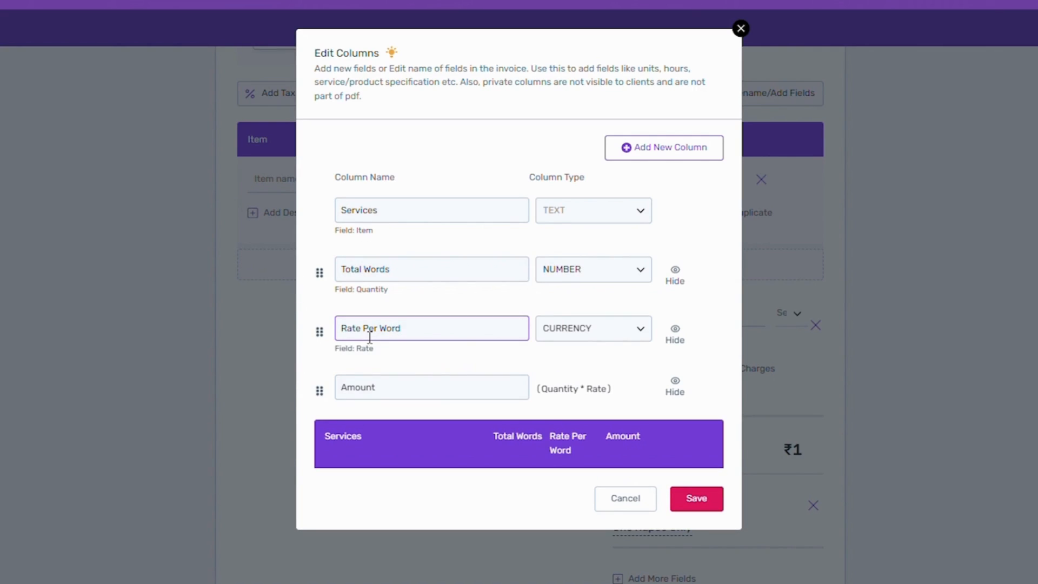
Step: Add a new column named Number with the column type NUMBER
click(664, 147)
triple_click(413, 268)
text(Number)
click(561, 270)
click(568, 336)
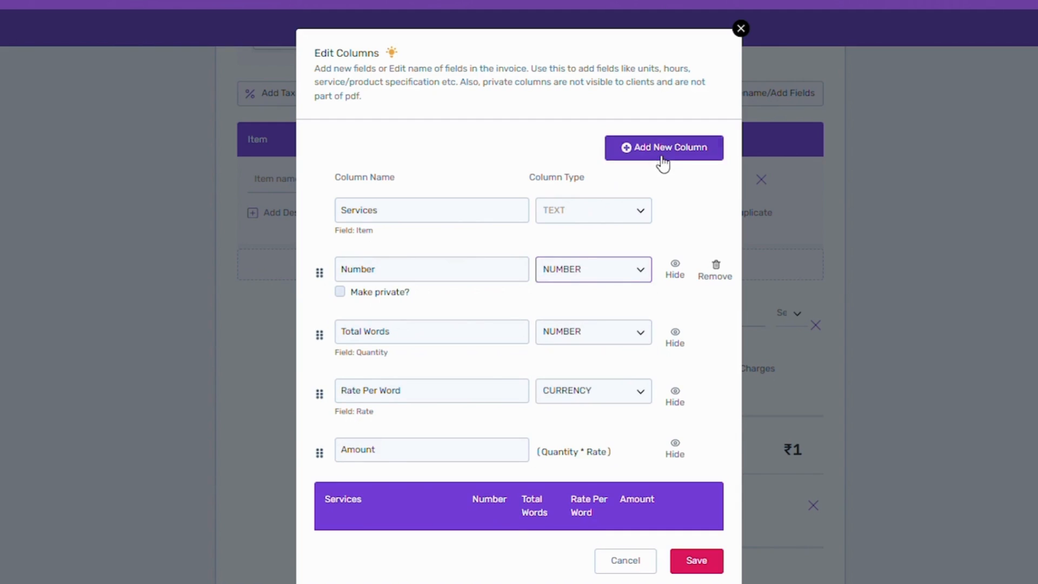
Step: Add another column named Words of type NUMBER and move it directly below the Number column
click(662, 156)
triple_click(396, 268)
text(Words)
click(557, 271)
click(570, 336)
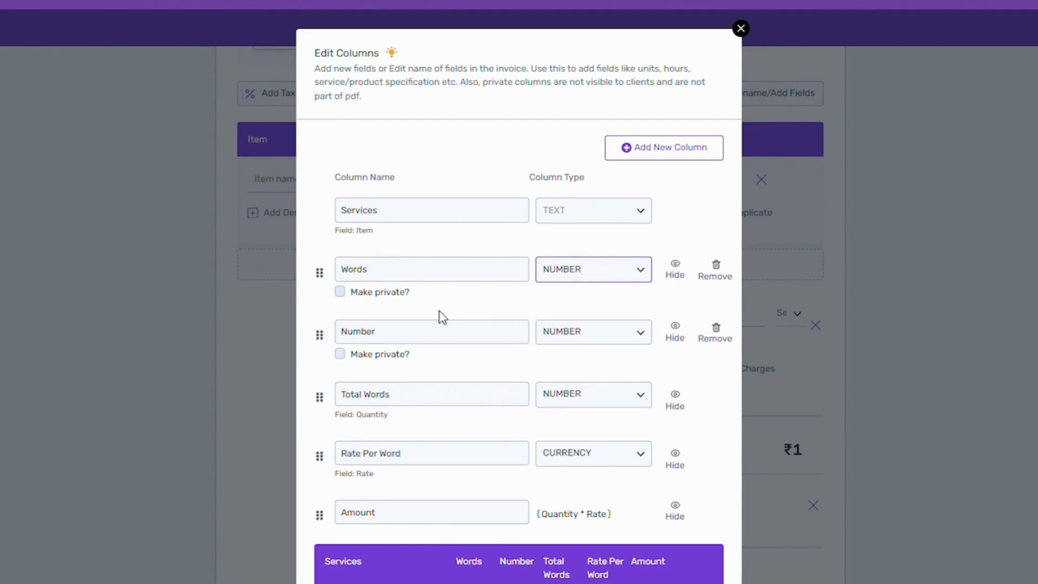
drag(319, 272, 322, 343)
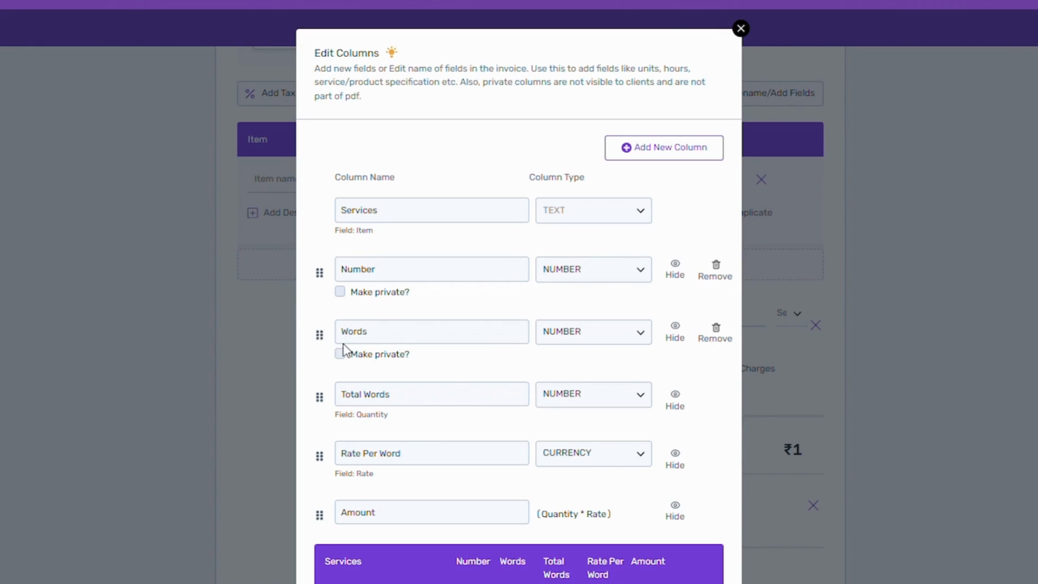
Step: Change the Total Words column type to FORMULA and enter the formula =b1*c1
click(563, 401)
click(563, 469)
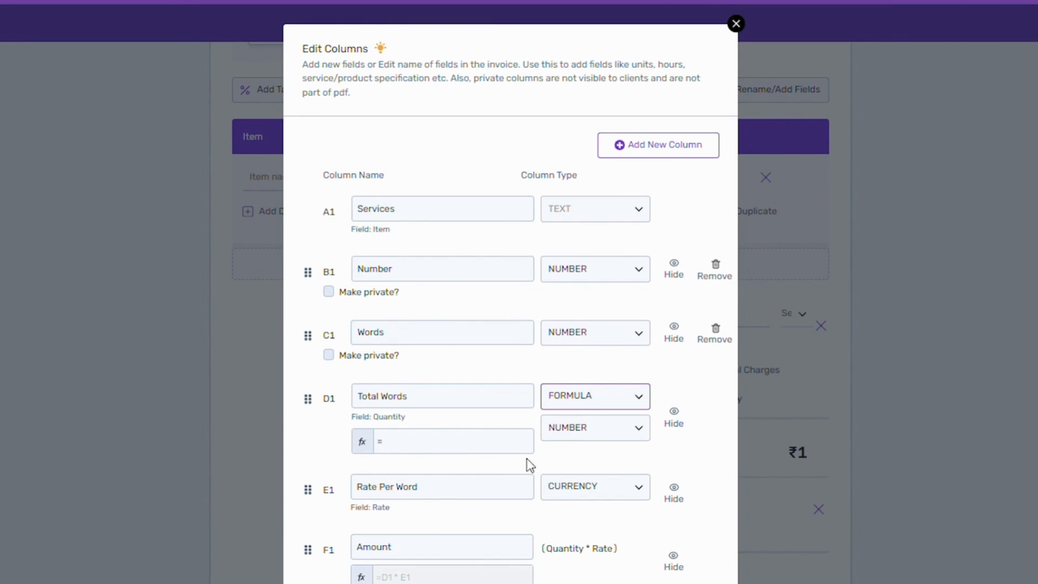
click(466, 445)
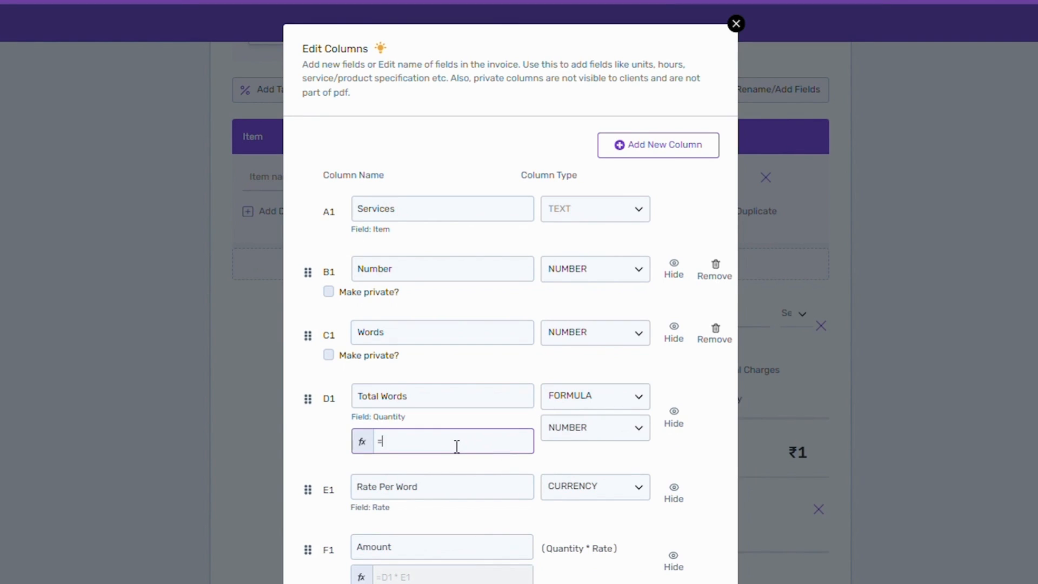
text(b1*c1)
click(675, 275)
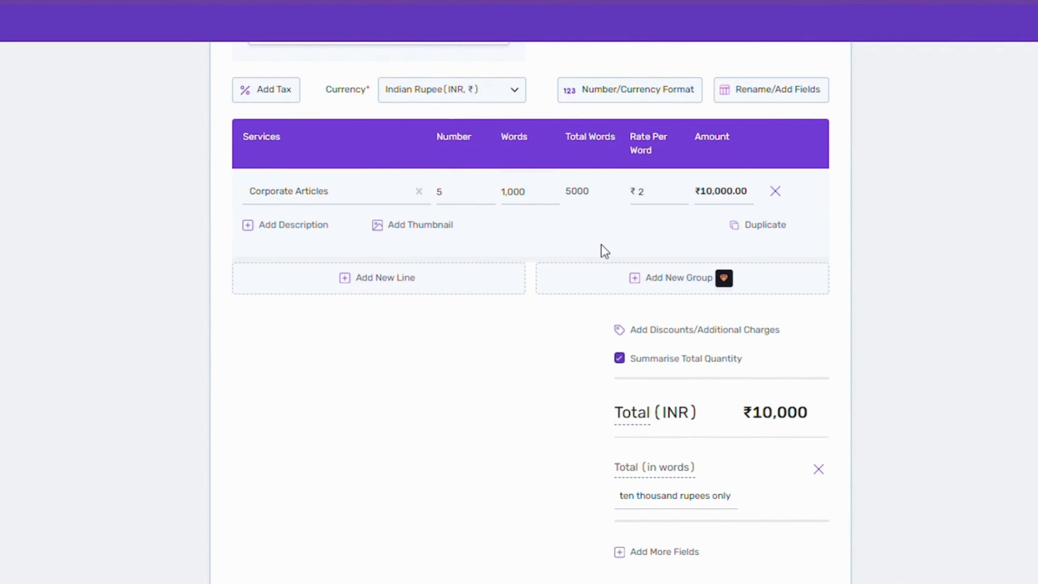
Step: Duplicate the Corporate Articles line and add a new group to the services table
click(750, 226)
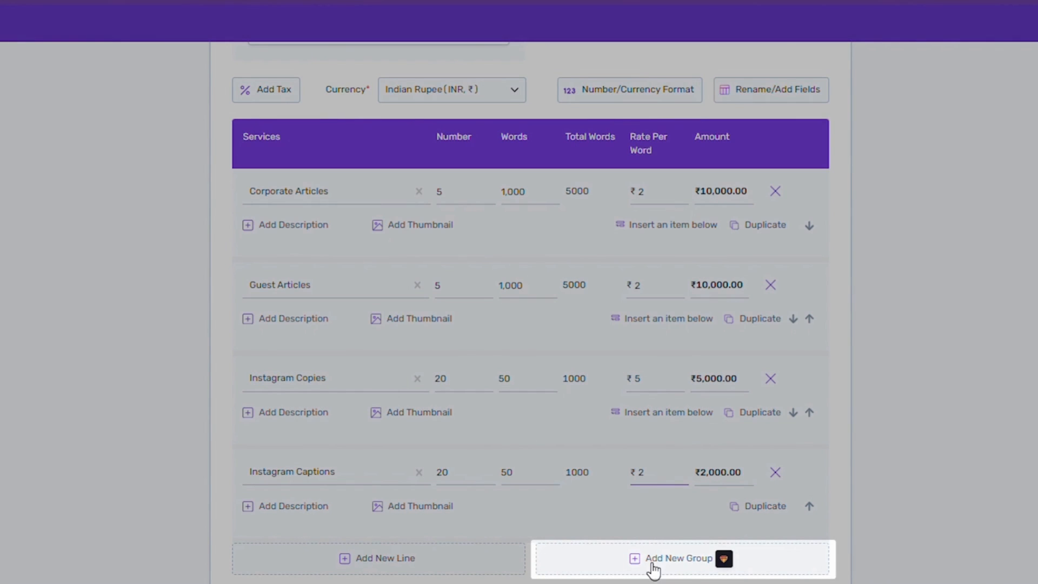
click(648, 562)
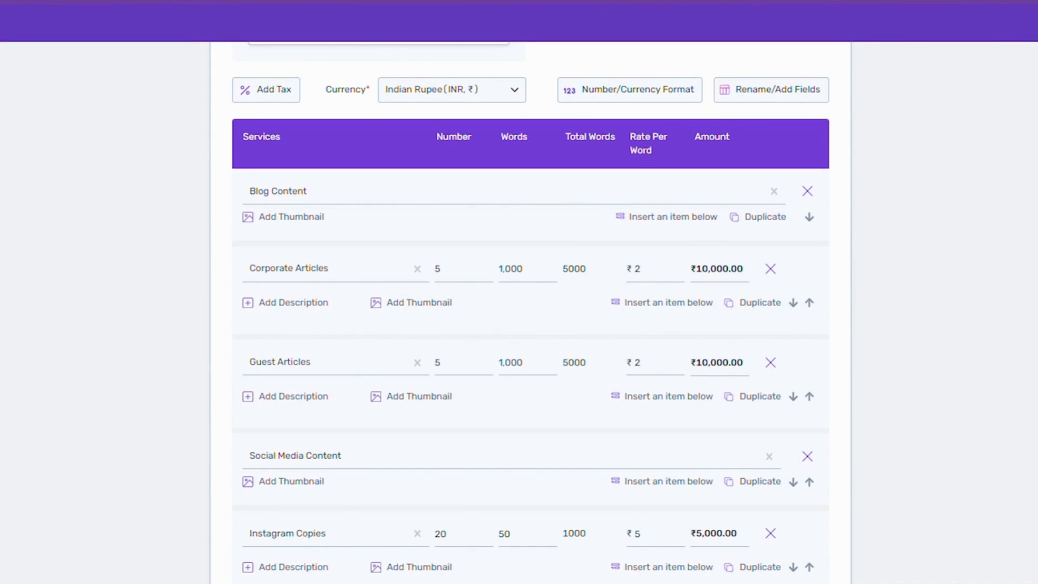
Step: Open the invoice's discount and additional charge options and show the unit choices for Extra Charges
scroll(778, 492, down, 5)
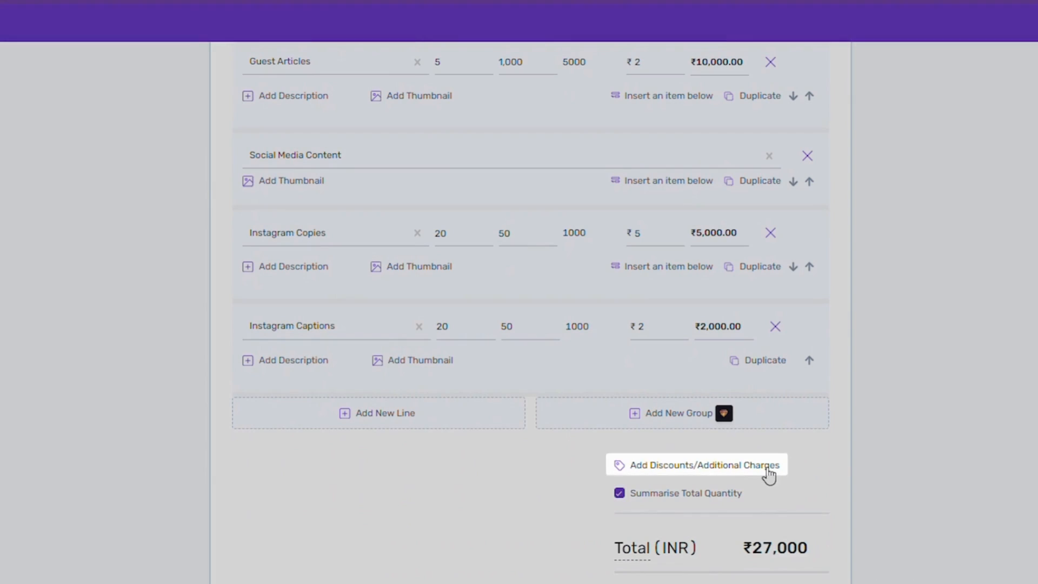
click(766, 472)
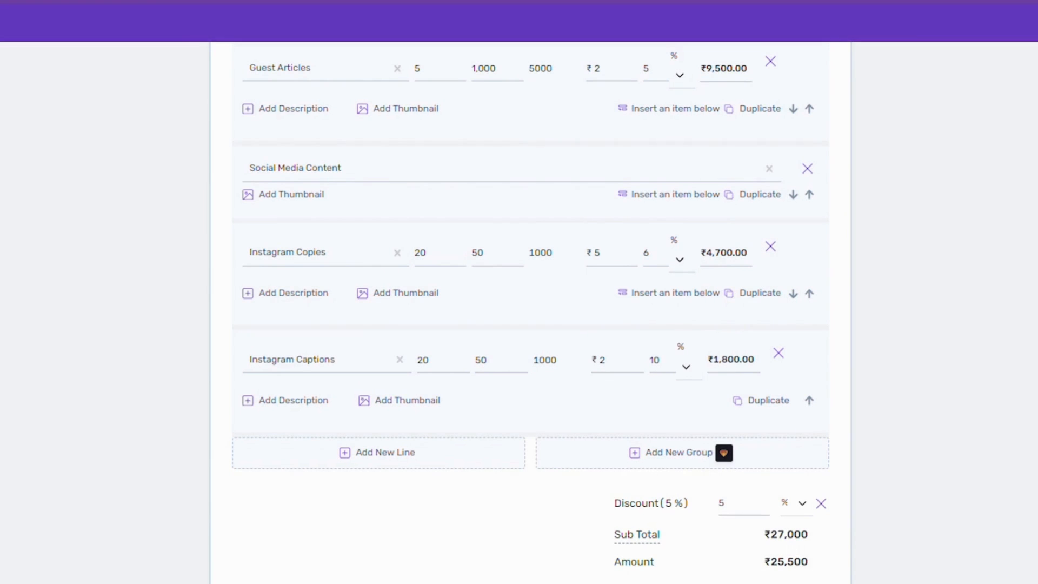
scroll(802, 490, down, 3)
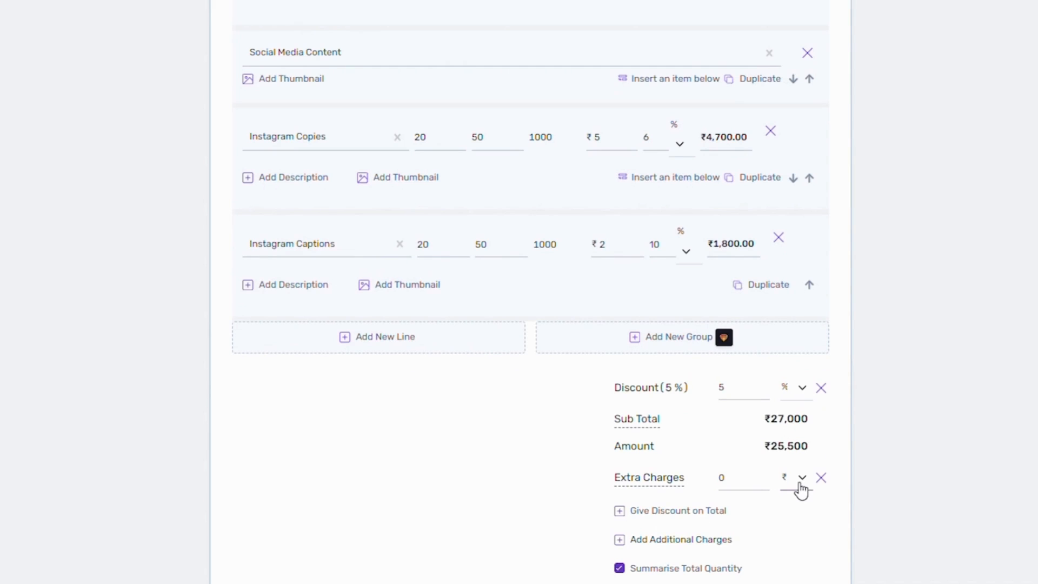
click(801, 482)
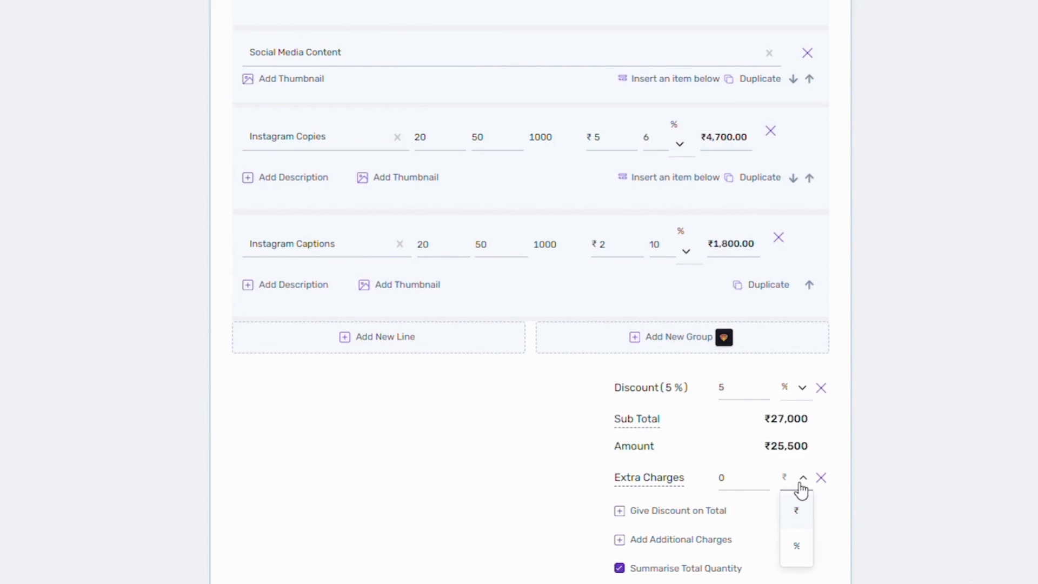
scroll(816, 559, up, 3)
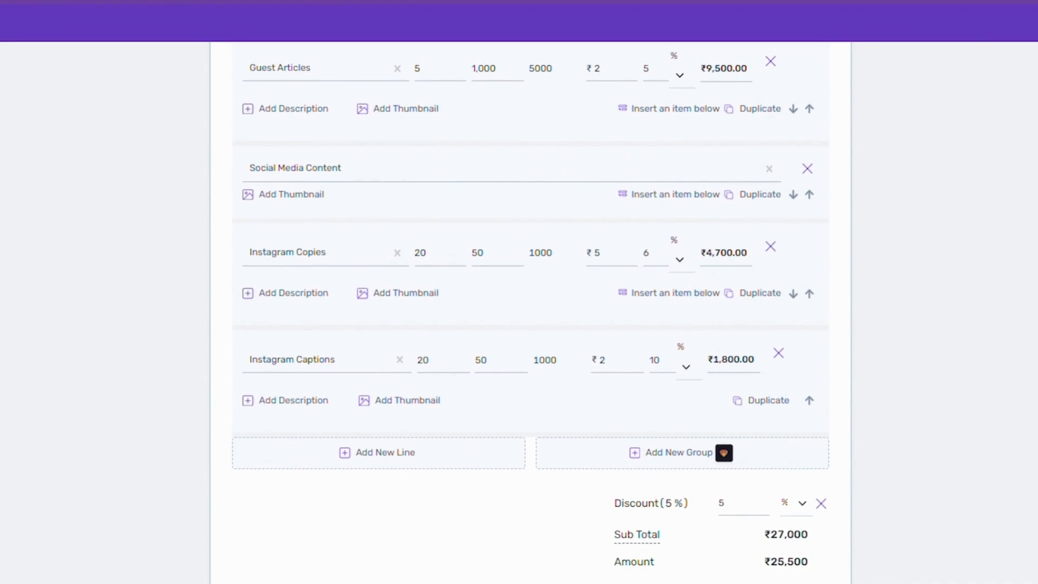
Step: Add the default terms and conditions section to the invoice
scroll(446, 546, down, 10)
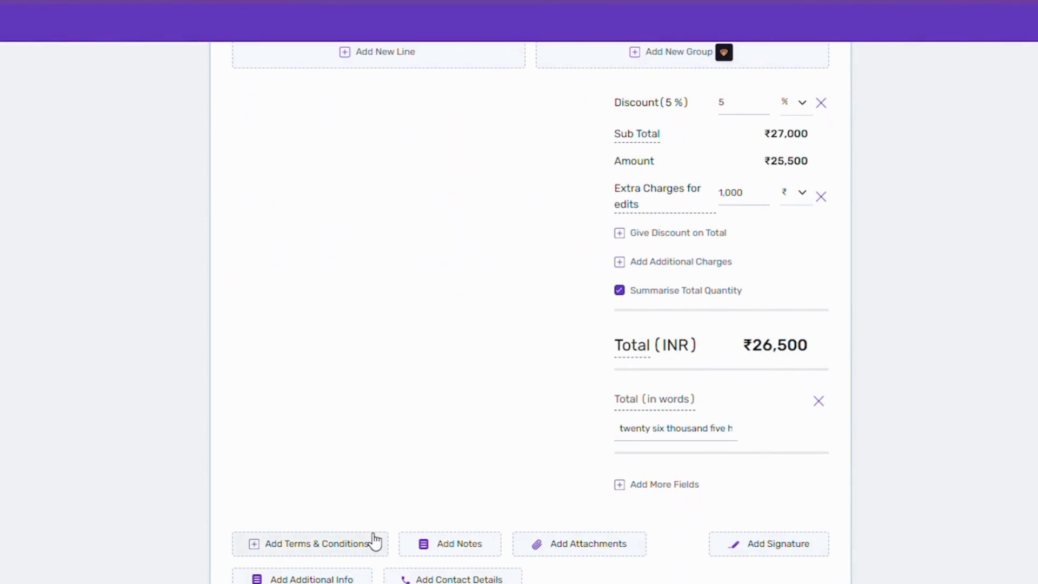
click(371, 543)
scroll(360, 548, down, 6)
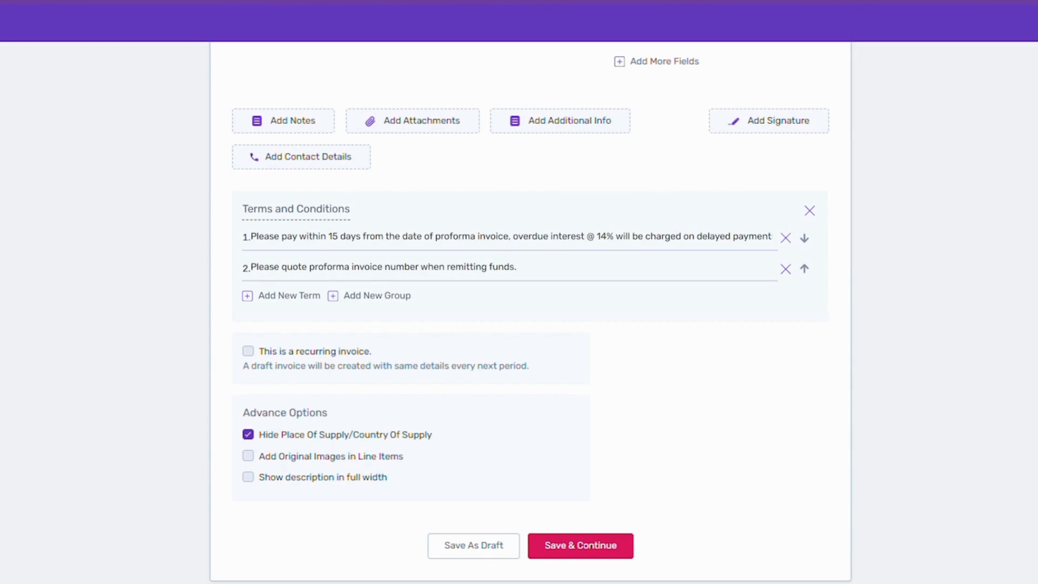
Step: Add a signature to the invoice by drawing it freehand on the signature pad and uploading it
click(742, 131)
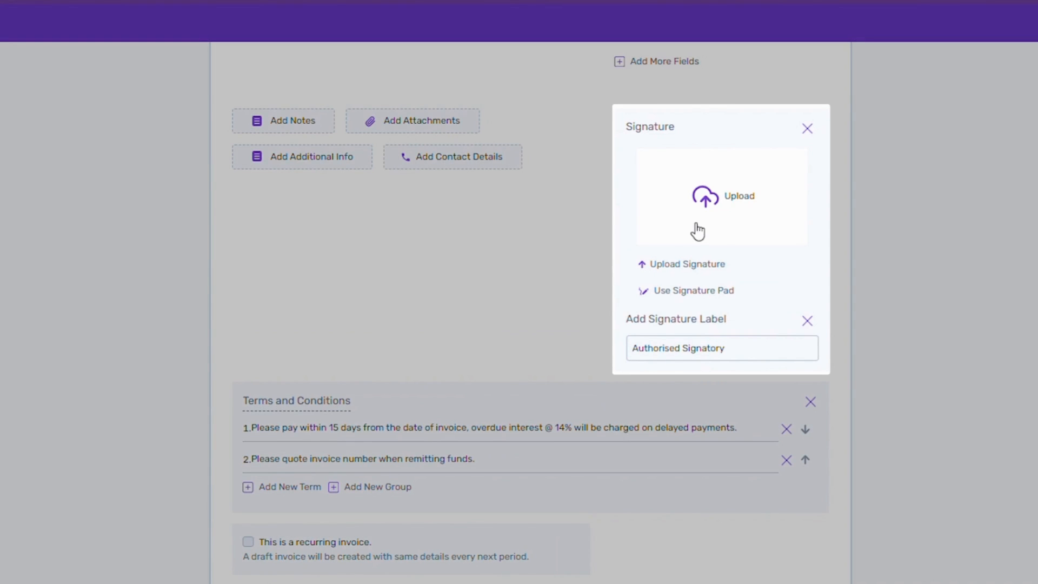
click(674, 289)
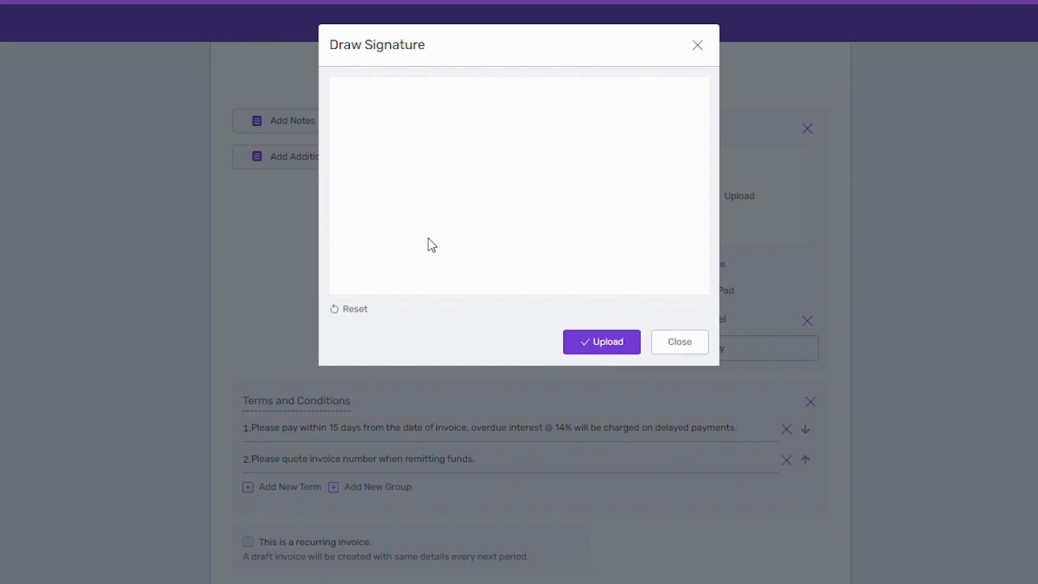
drag(426, 237, 588, 145)
click(630, 341)
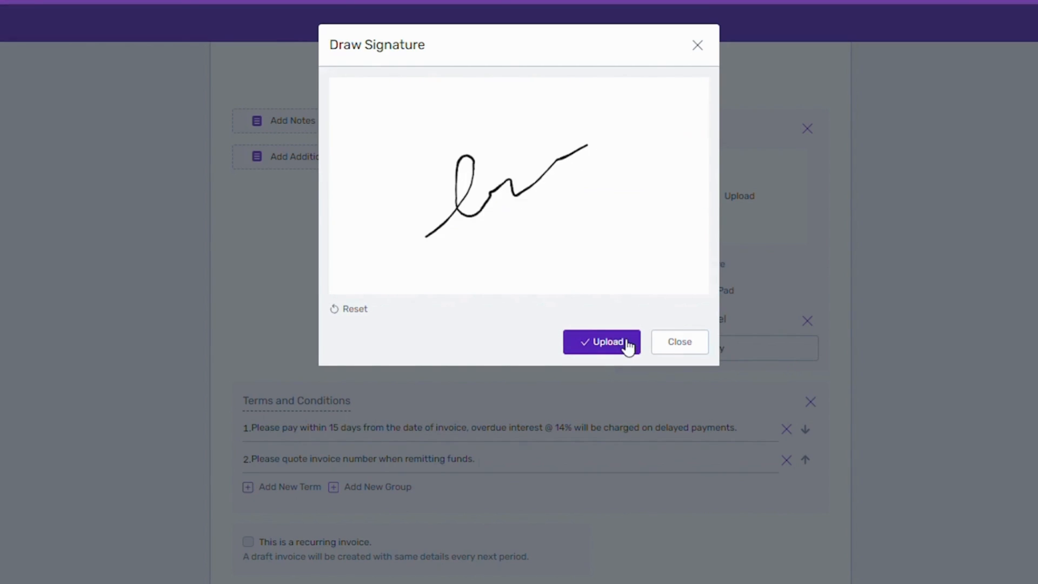
Step: Mark the document as a recurring invoice
scroll(628, 354, down, 2)
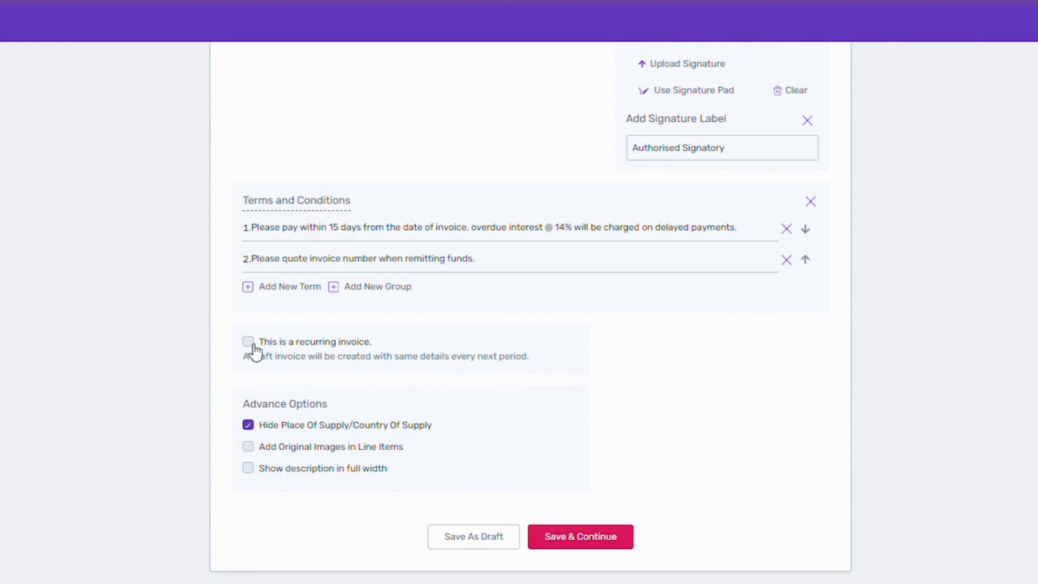
click(248, 342)
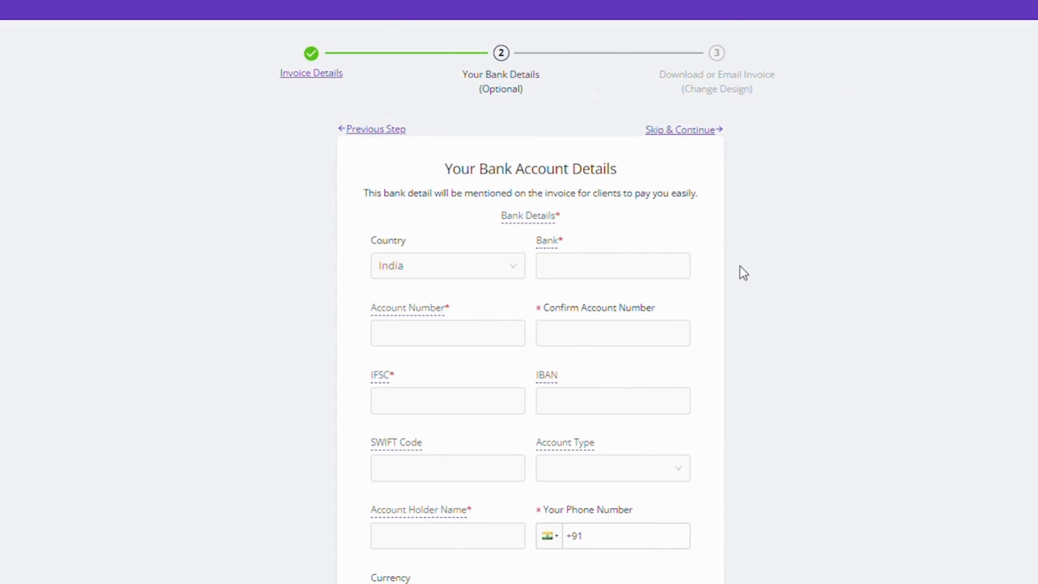
Step: Leave the bank account form empty and continue to the invoice preview with the saved UPI ID selected
scroll(741, 266, down, 2)
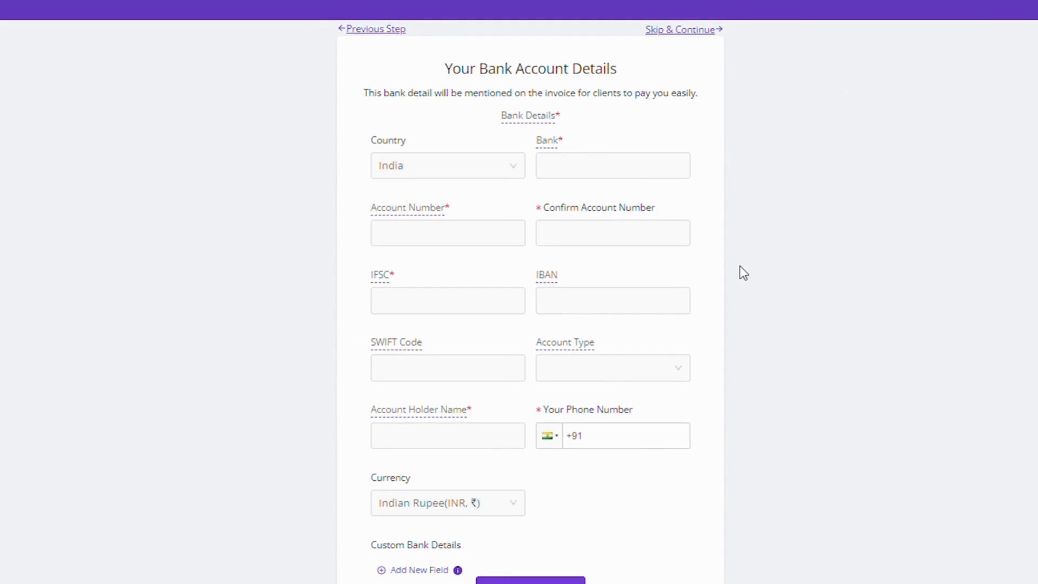
scroll(740, 266, down, 4)
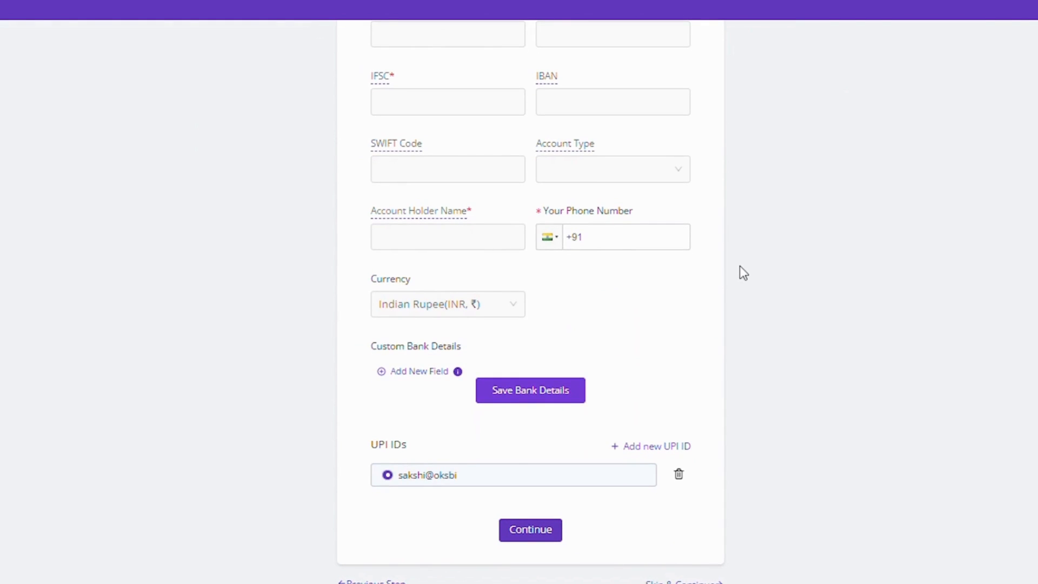
click(543, 534)
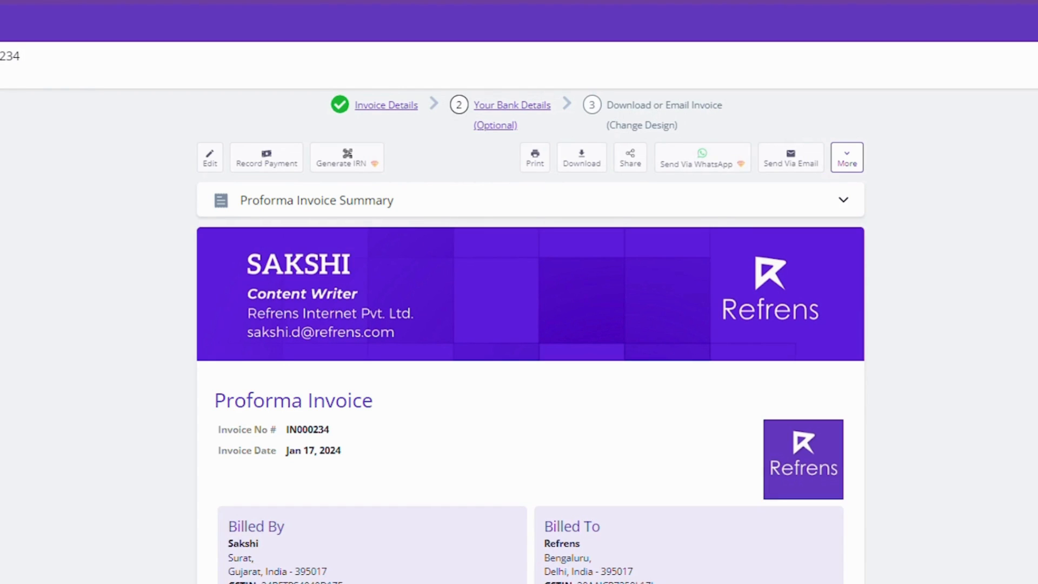
Step: Apply the Print Friendly template to the invoice design
scroll(818, 519, down, 10)
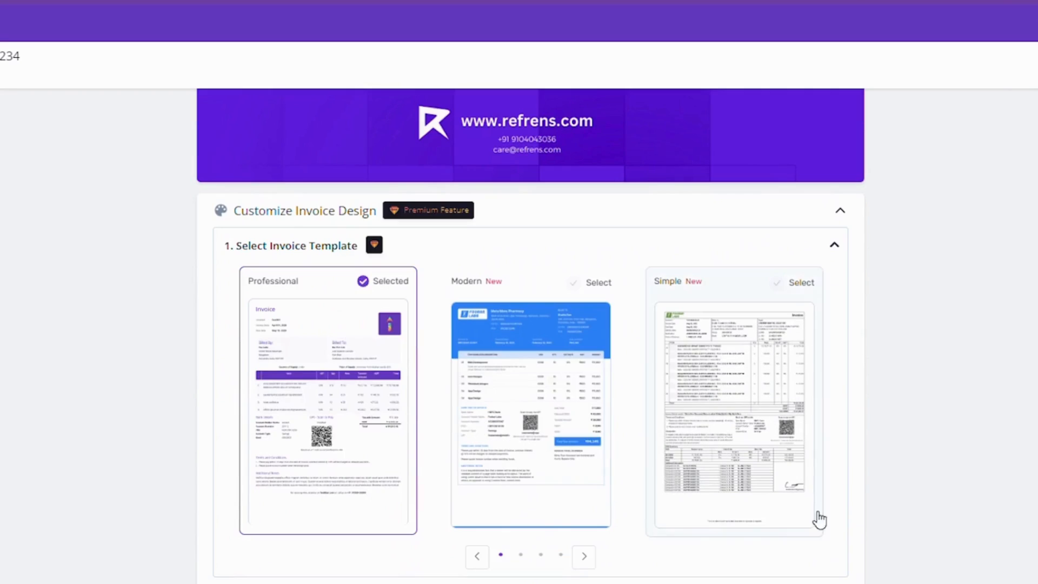
click(584, 556)
click(584, 556)
click(512, 470)
Step: Change the invoice colour to purple 684FF2 and set both the heading and body fonts to Poppins
scroll(512, 471, down, 3)
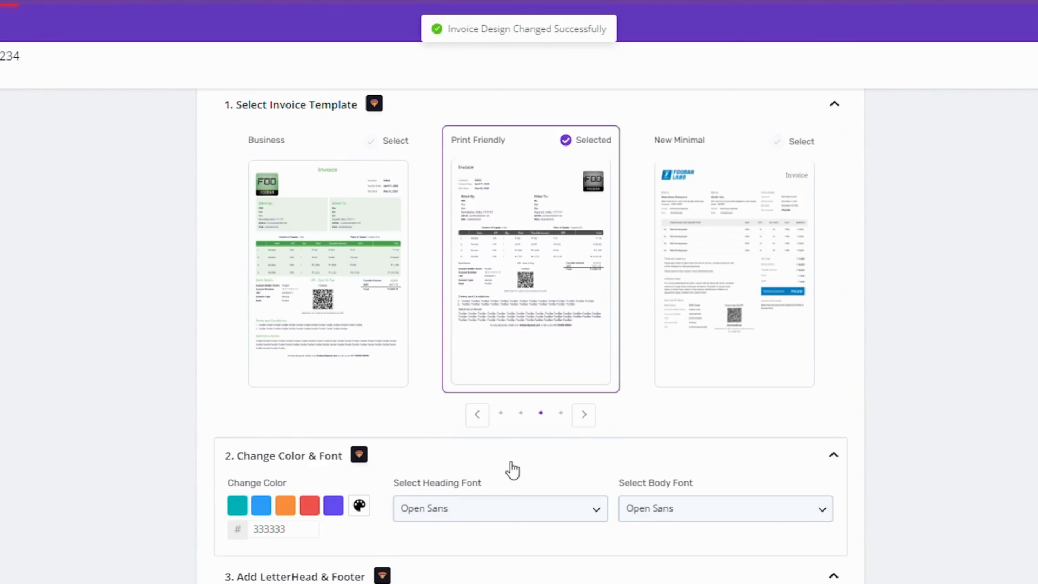
scroll(494, 468, down, 2)
click(334, 410)
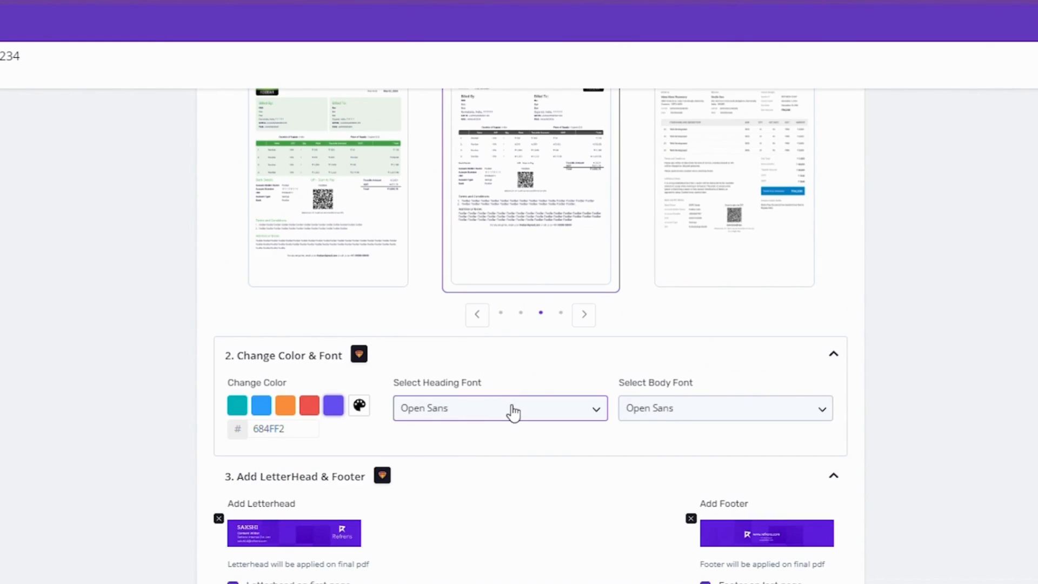
click(512, 412)
scroll(541, 454, down, 2)
click(517, 490)
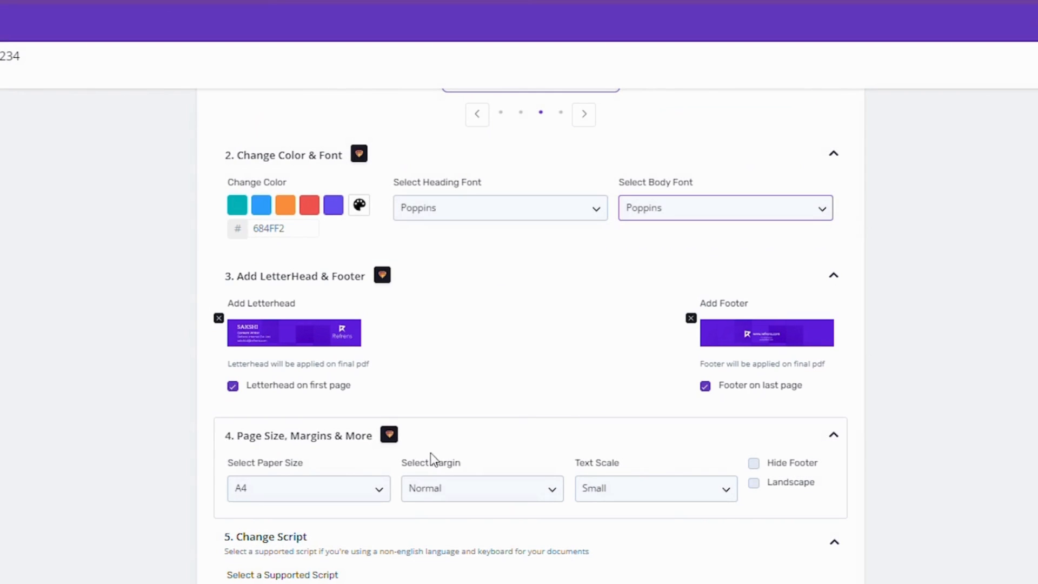
Step: Look through the paper size, margin, text scale and supported script choices of the invoice design
click(379, 490)
click(487, 486)
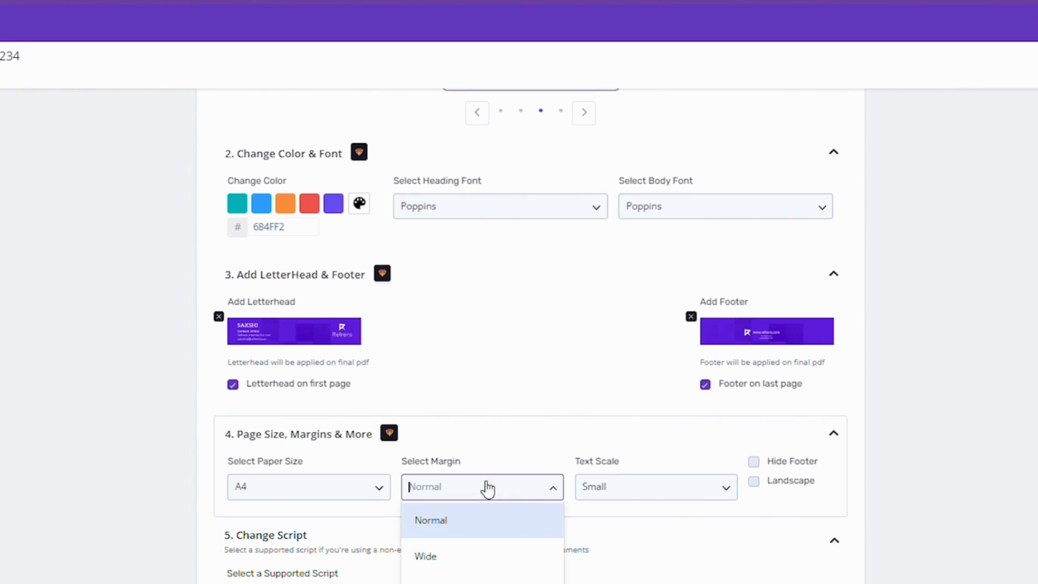
click(631, 498)
click(749, 511)
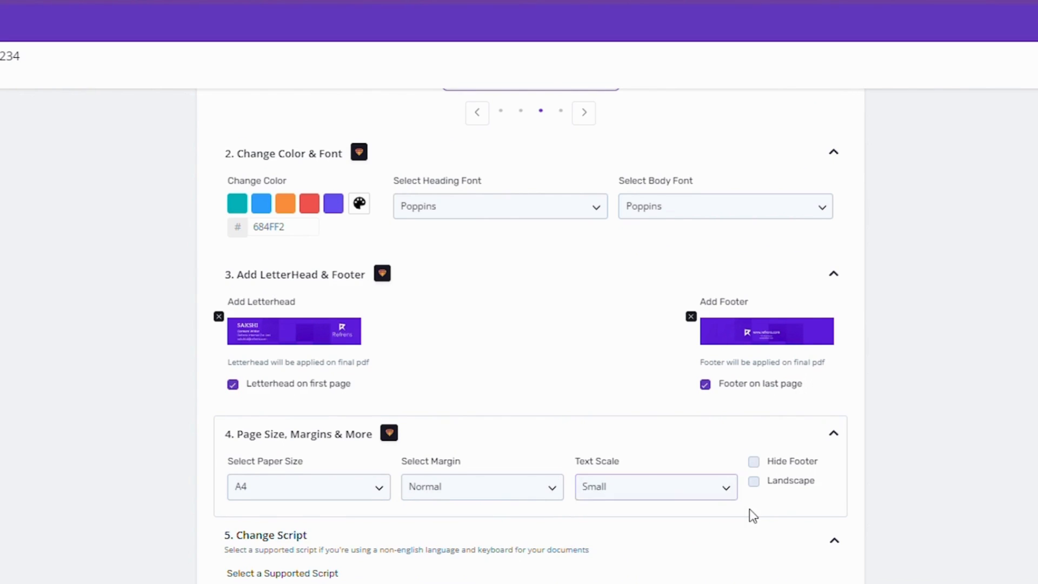
scroll(751, 514, down, 4)
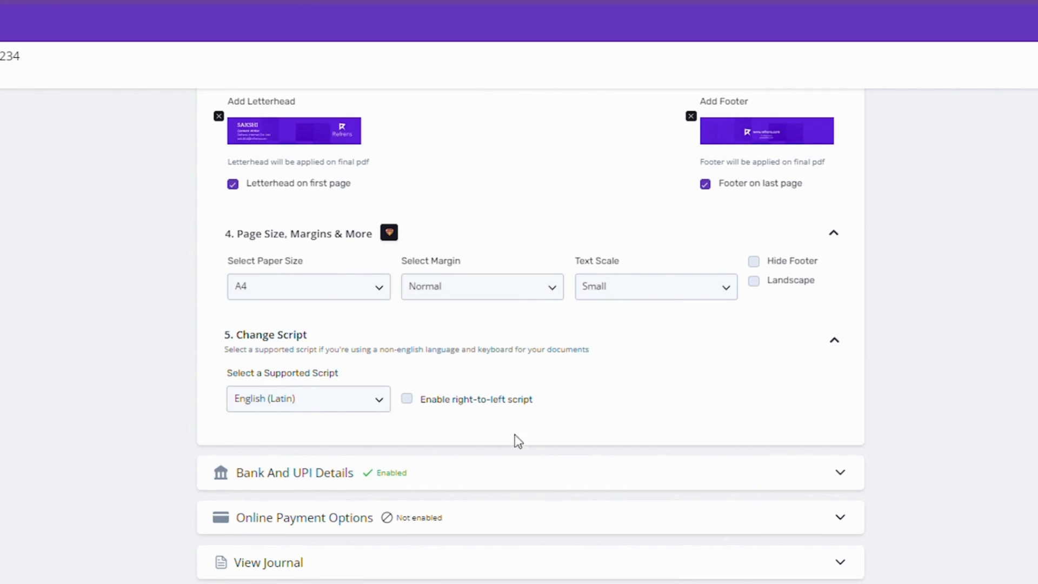
click(384, 403)
click(385, 403)
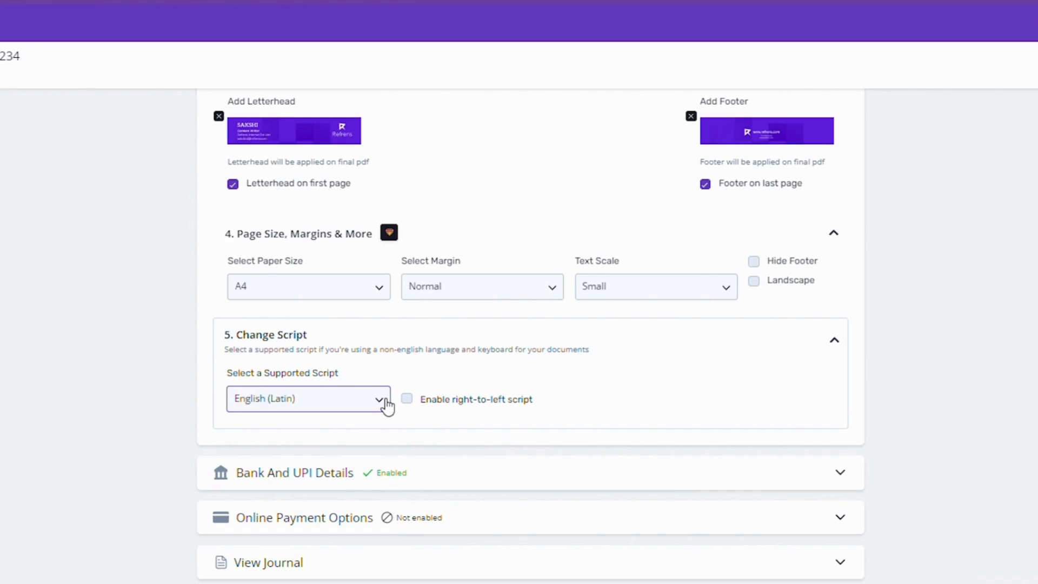
Step: Enable an EarlyPay Discount of 5% for payment before January 31, 2024
scroll(382, 403, down, 2)
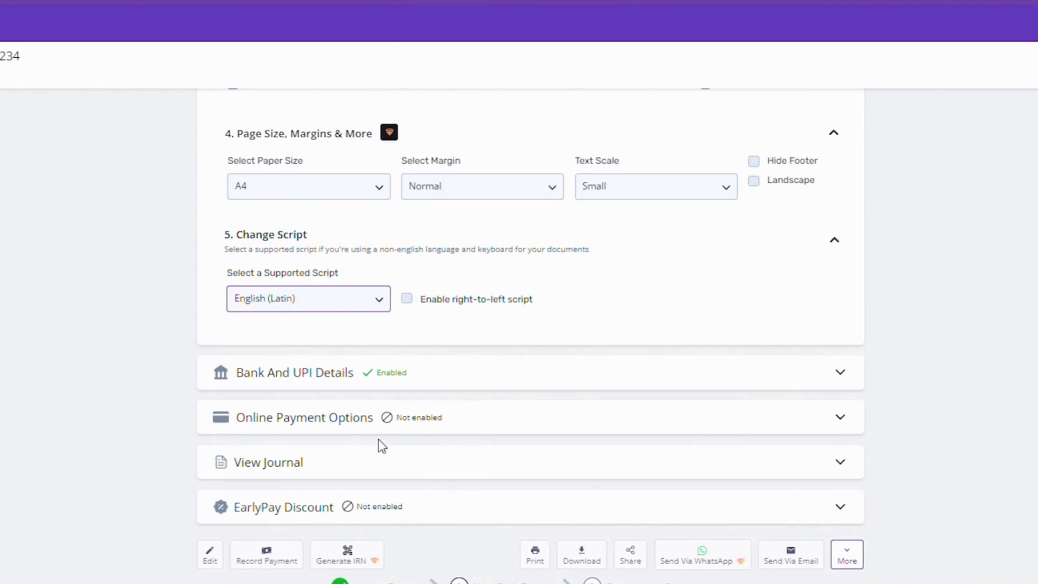
scroll(380, 441, down, 2)
click(378, 411)
click(538, 506)
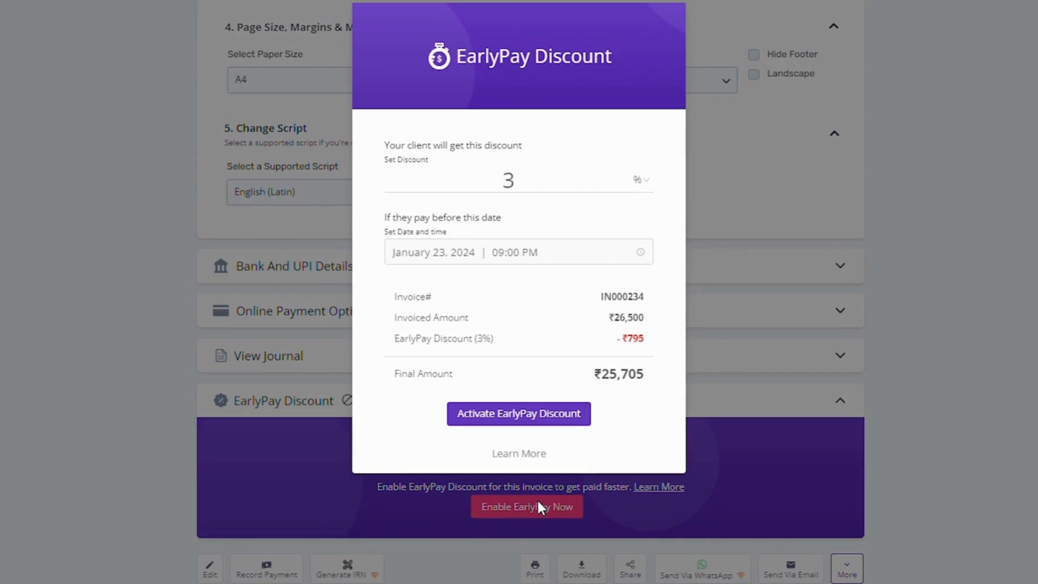
click(533, 184)
key(BackSpace)
text(5)
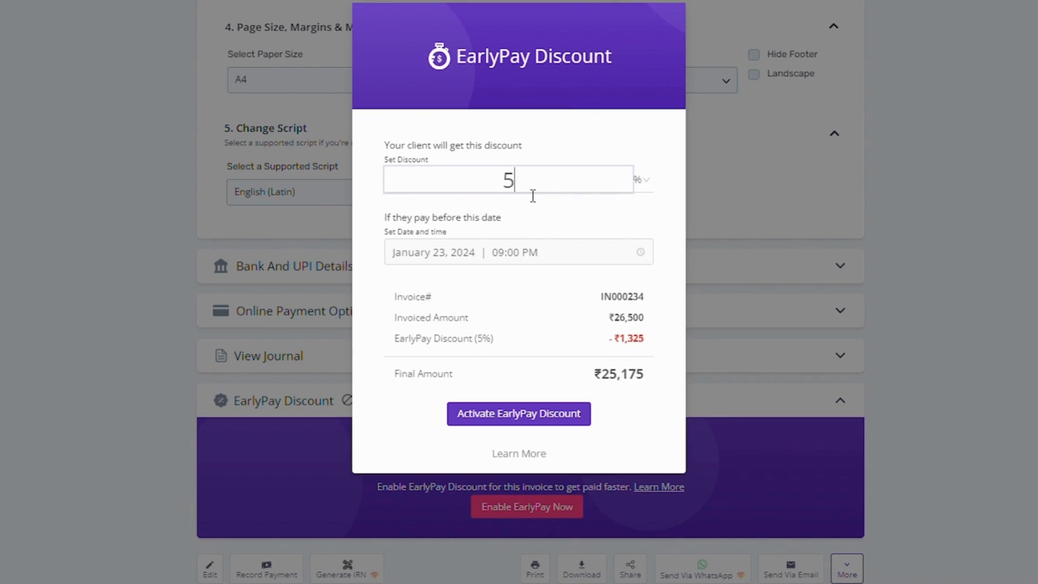
click(524, 252)
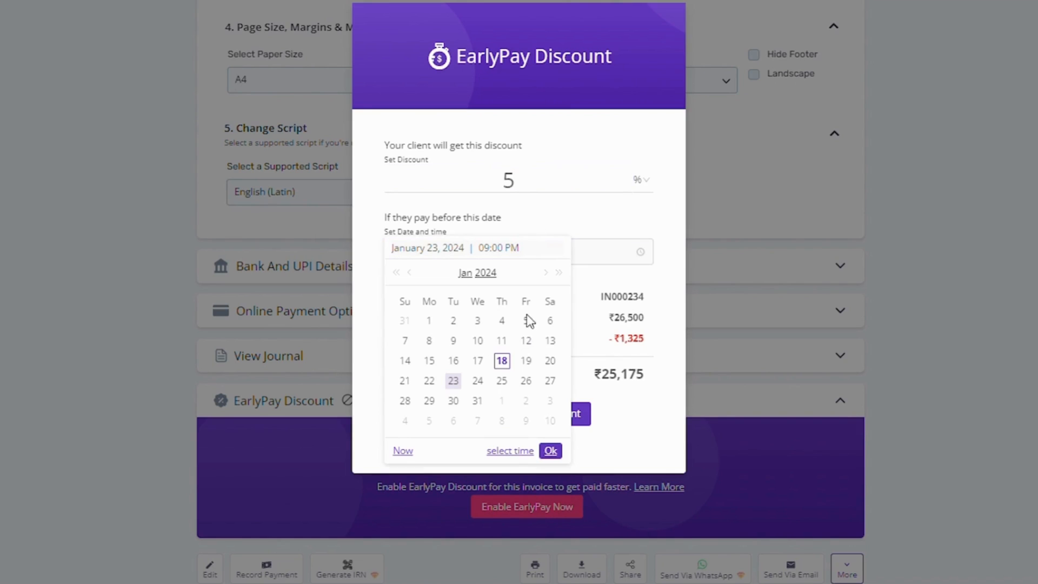
click(478, 402)
click(551, 452)
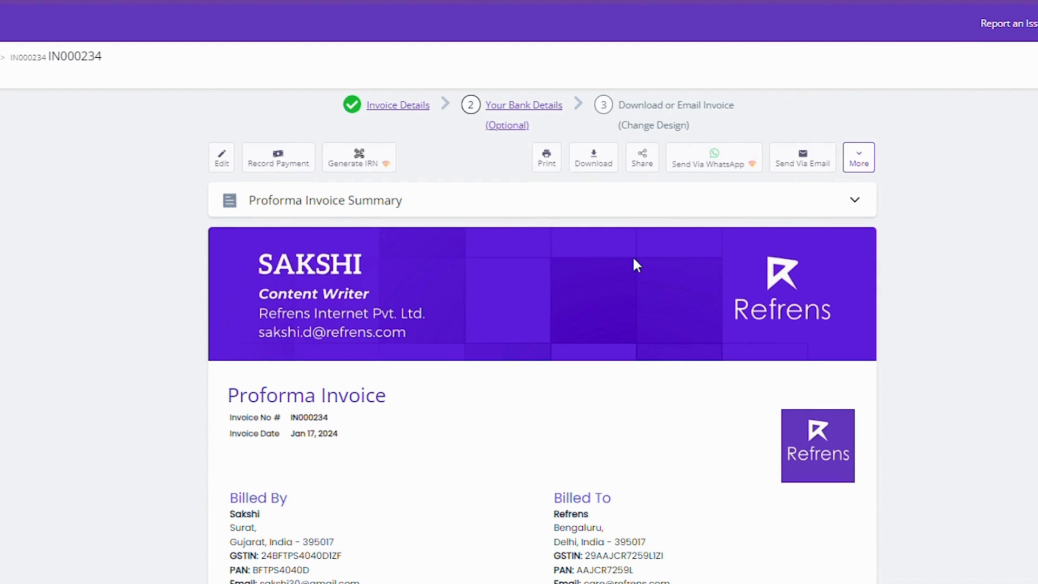
scroll(634, 259, down, 15)
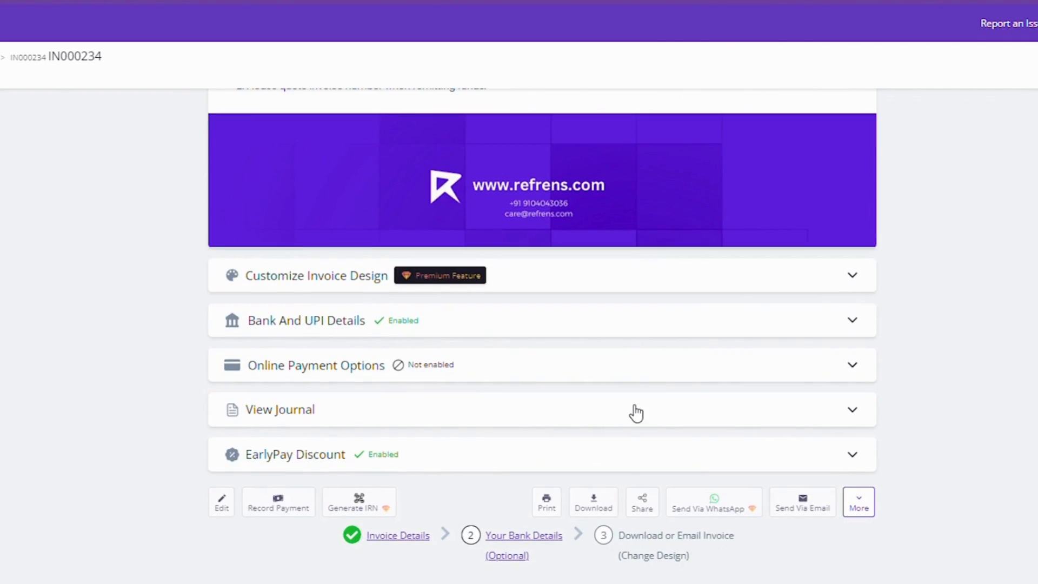